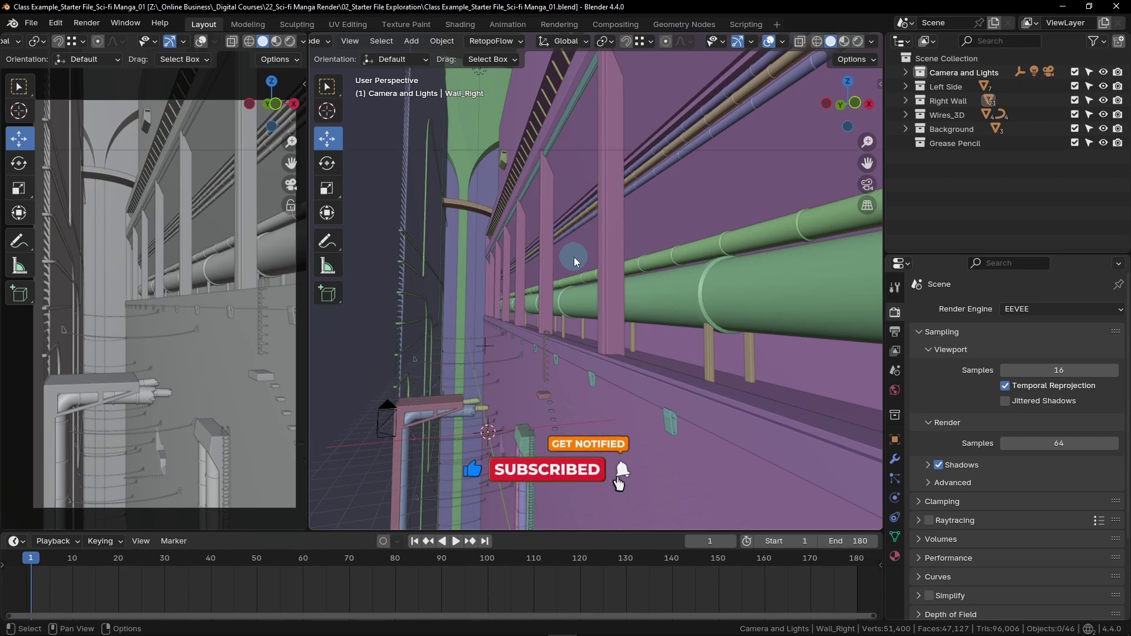
- Switch to the Shading workspace to bring up the material node editor
left_click(459, 25)
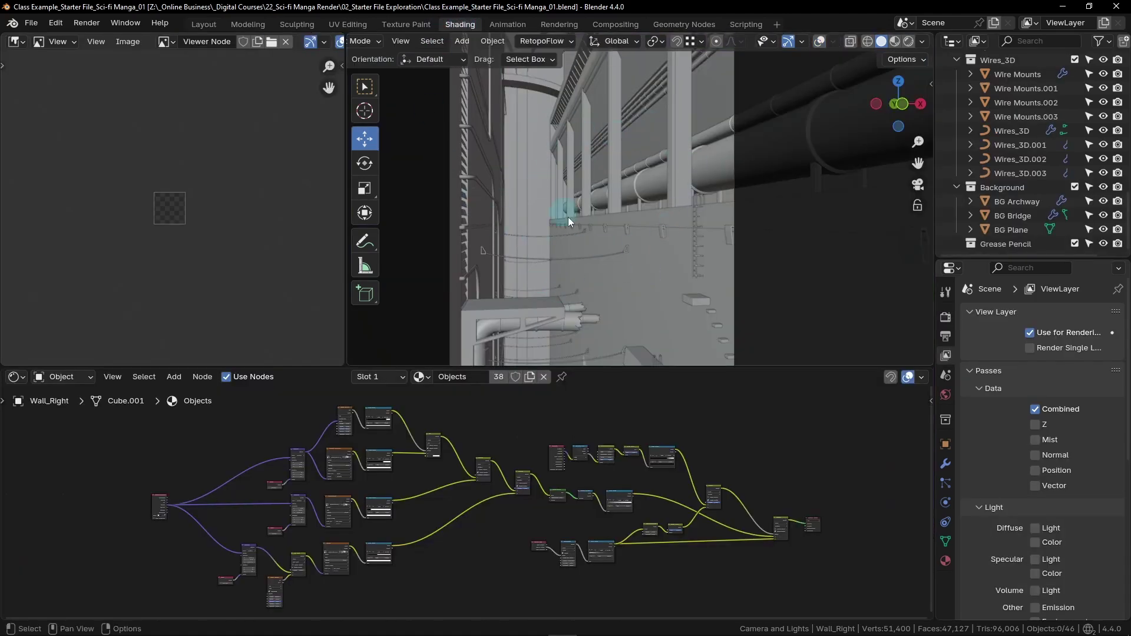
- Set the viewport to Rendered shading, select BG Plane and frame its Scribble Background nodes
left_click(909, 42)
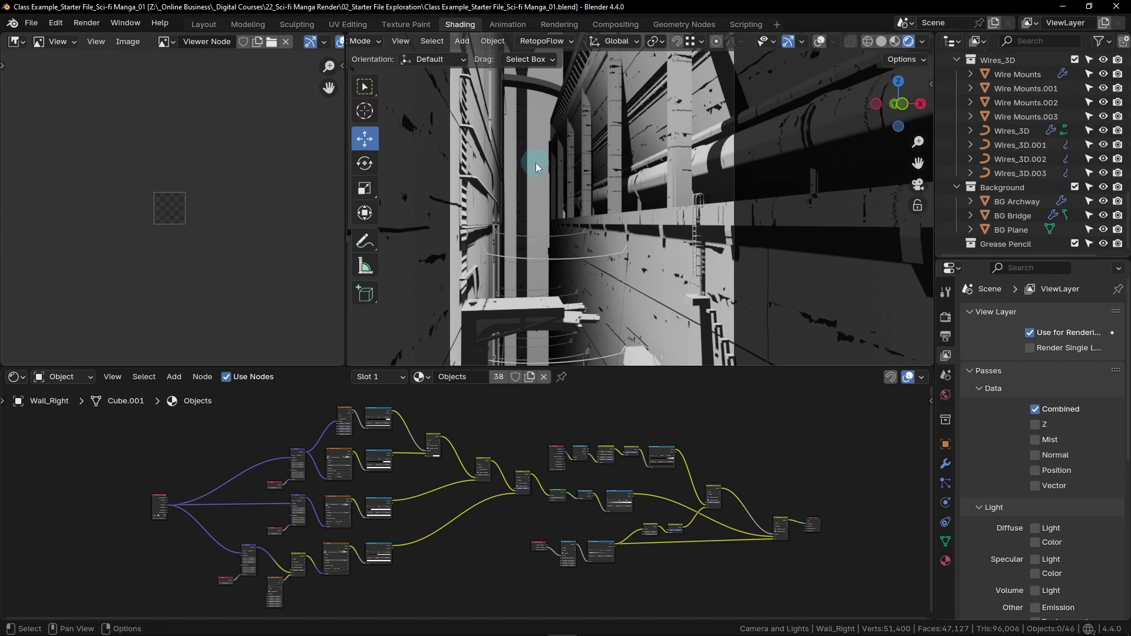
left_click(546, 141)
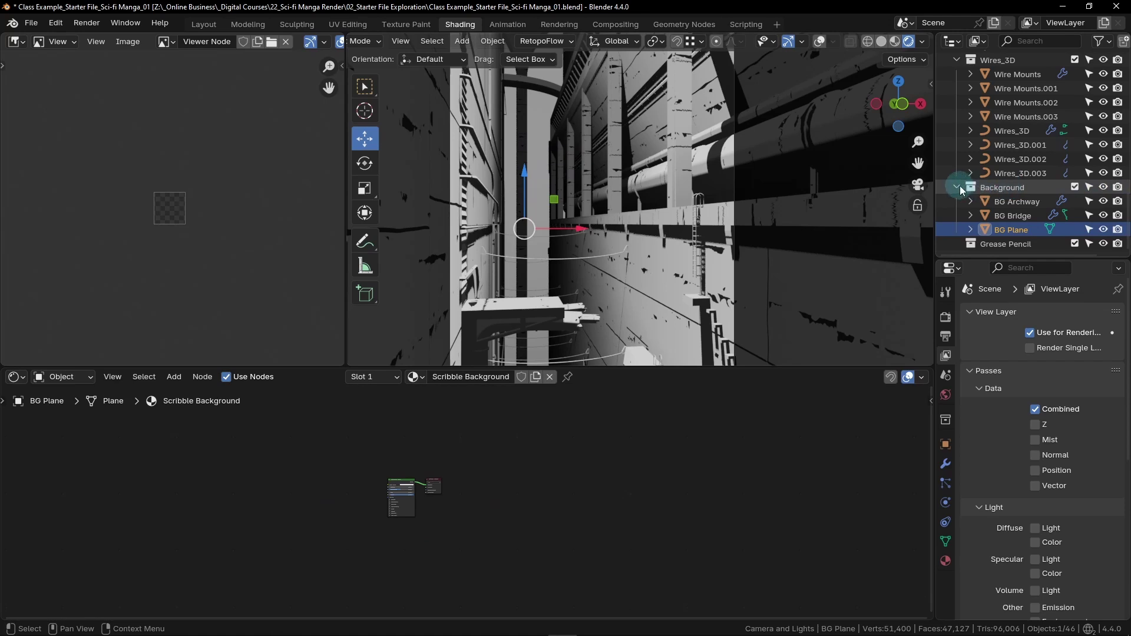
left_click(1003, 233)
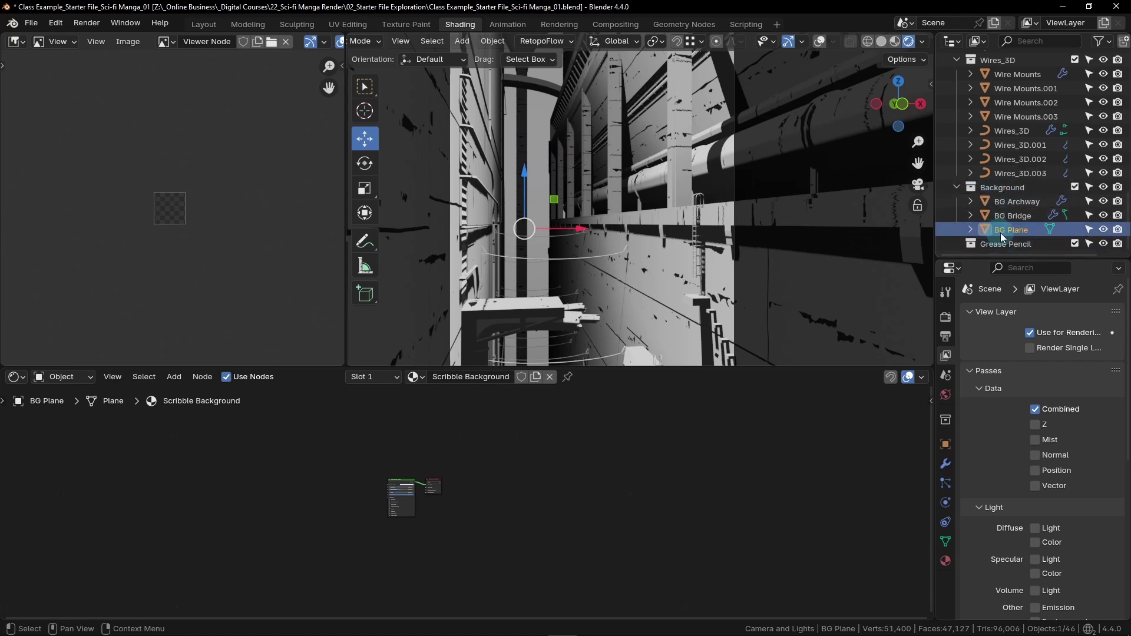
scroll(1027, 231, "up", 10)
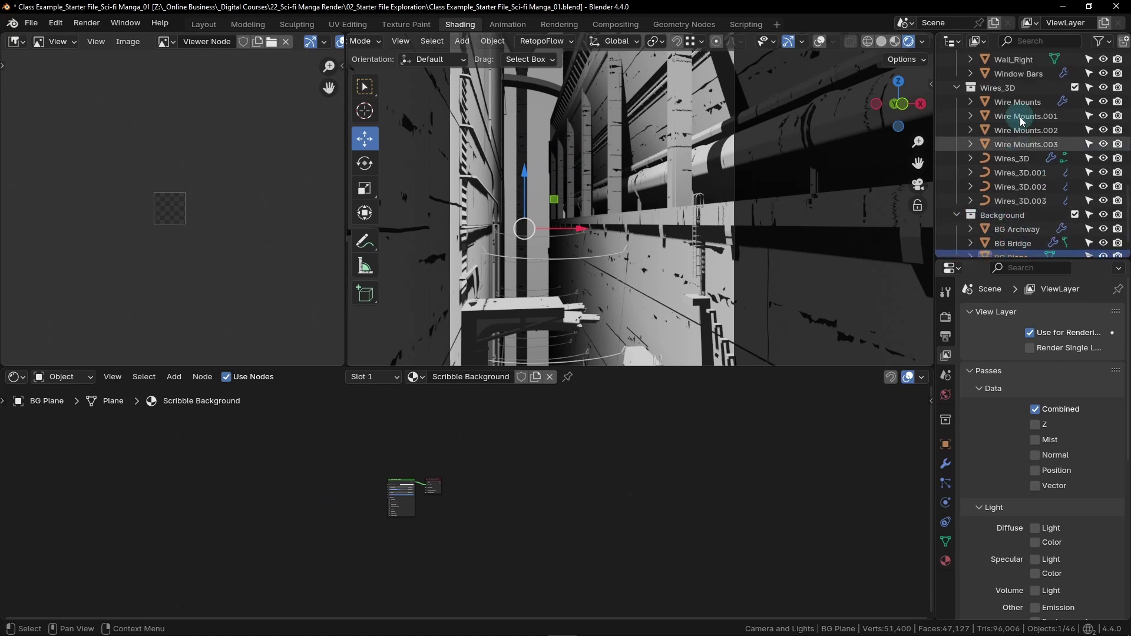
scroll(1031, 162, "down", 10)
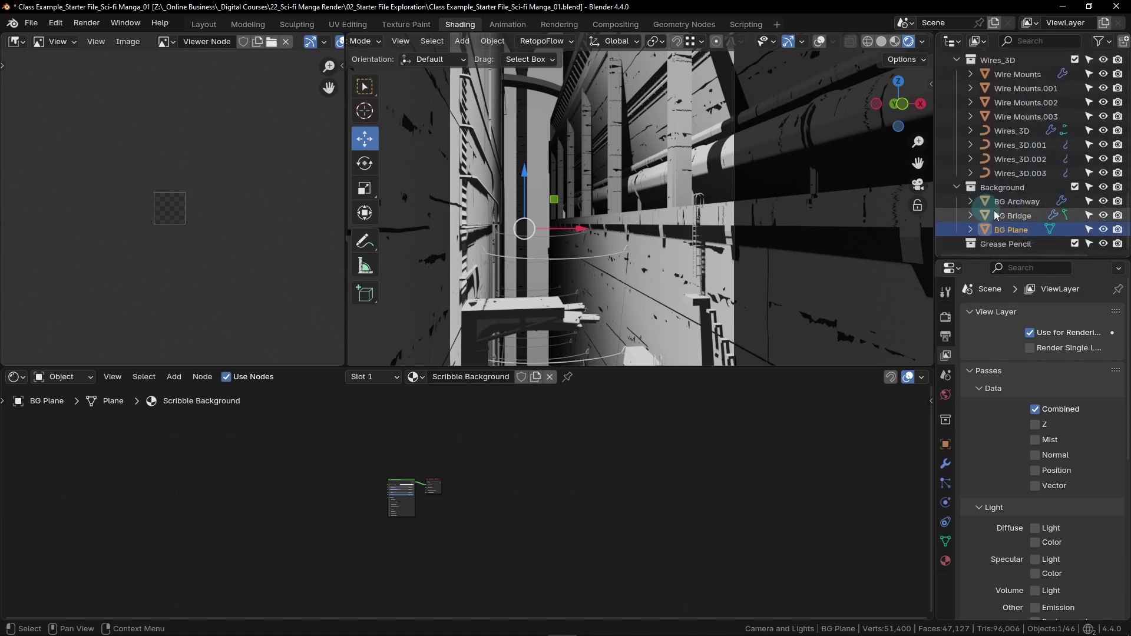
scroll(541, 529, "up", 2)
middle_click_drag(539, 525, 560, 492)
- Add Texture Coordinate, Mapping and Image Texture nodes to the Principled BSDF with Node Wrangler's Ctrl+T
scroll(554, 496, "up", 2)
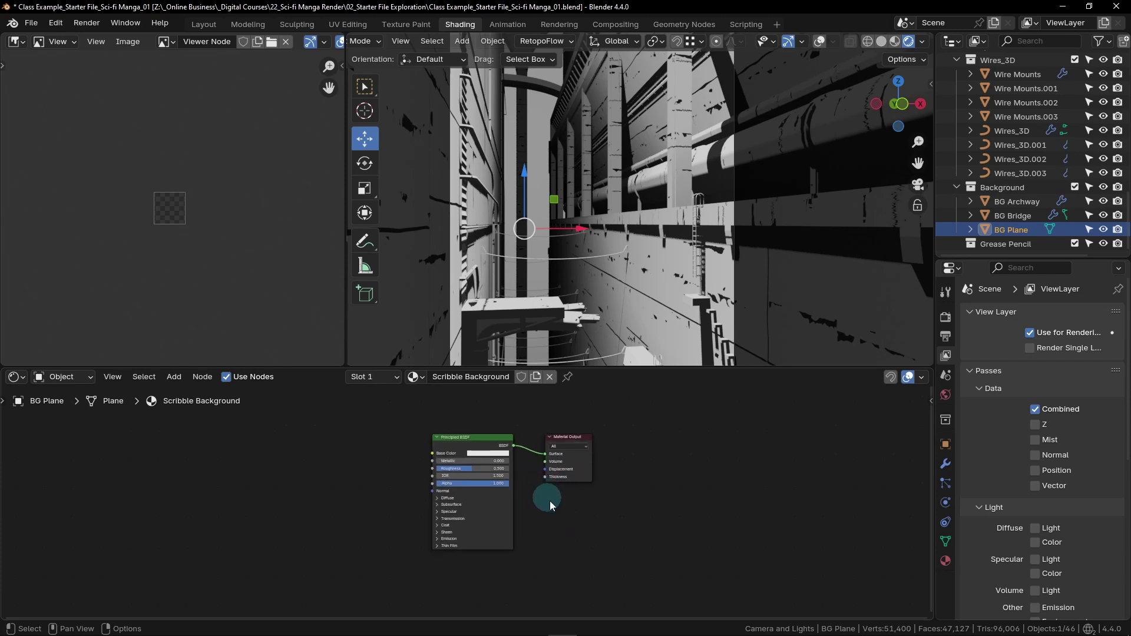
left_click(451, 436)
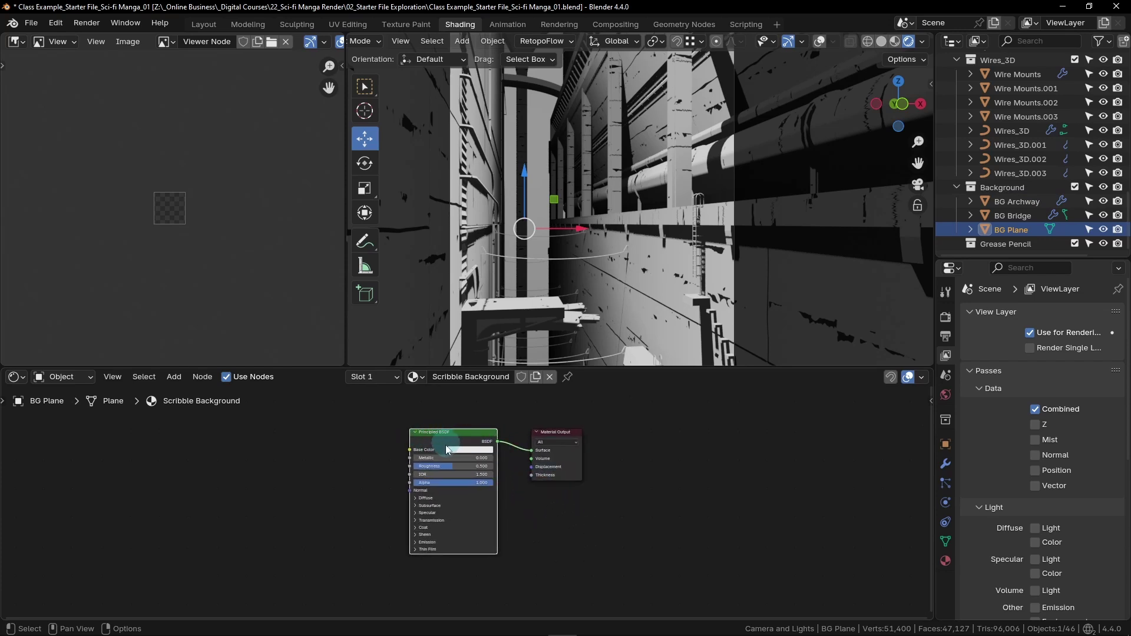
key("ctrl+t")
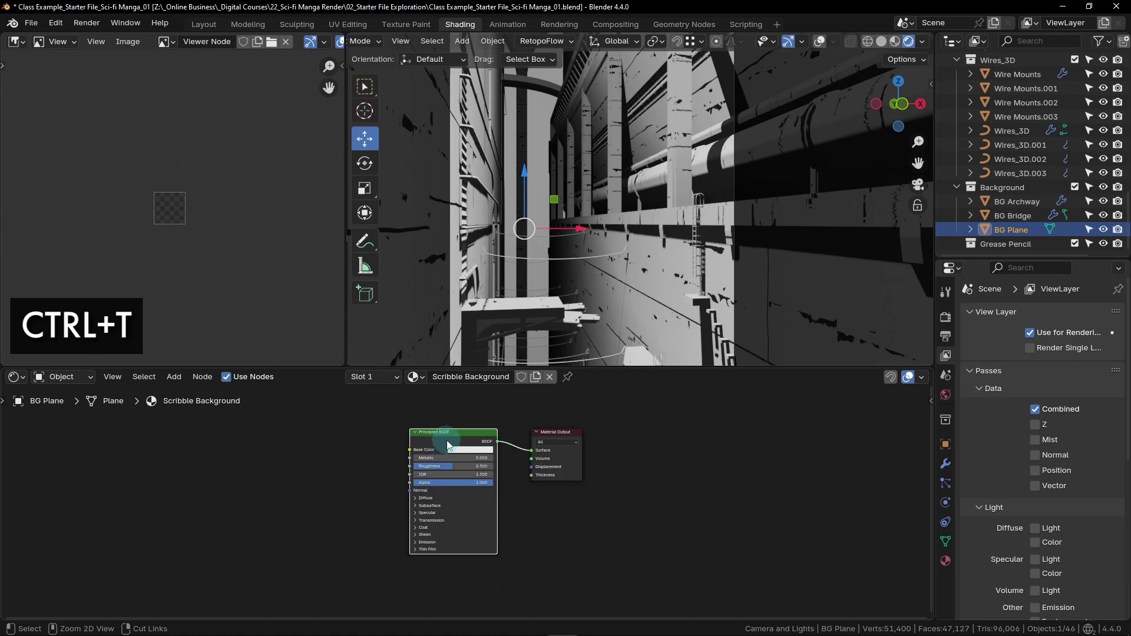
key("ctrl+t")
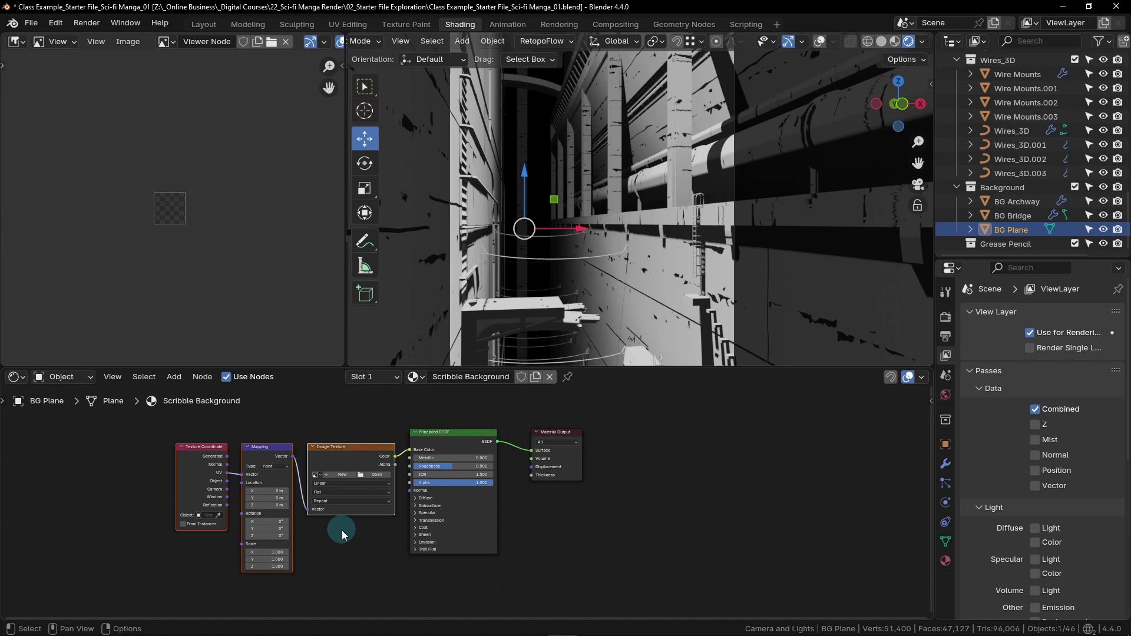
scroll(342, 531, "up", 1)
middle_click_drag(342, 530, 425, 538)
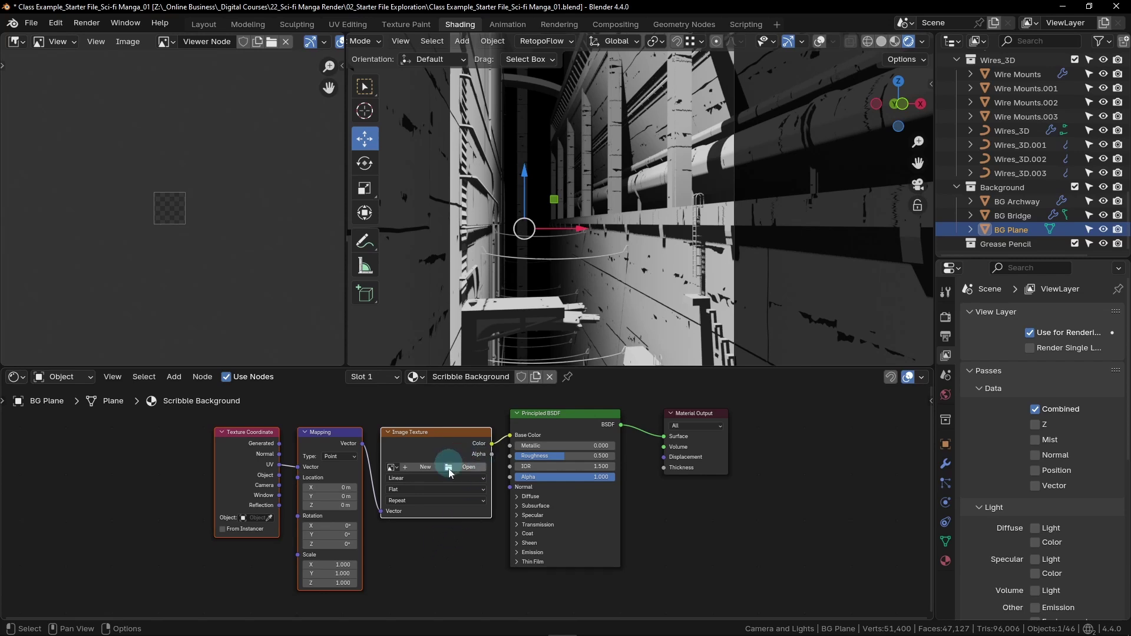
scroll(445, 468, "up", 2)
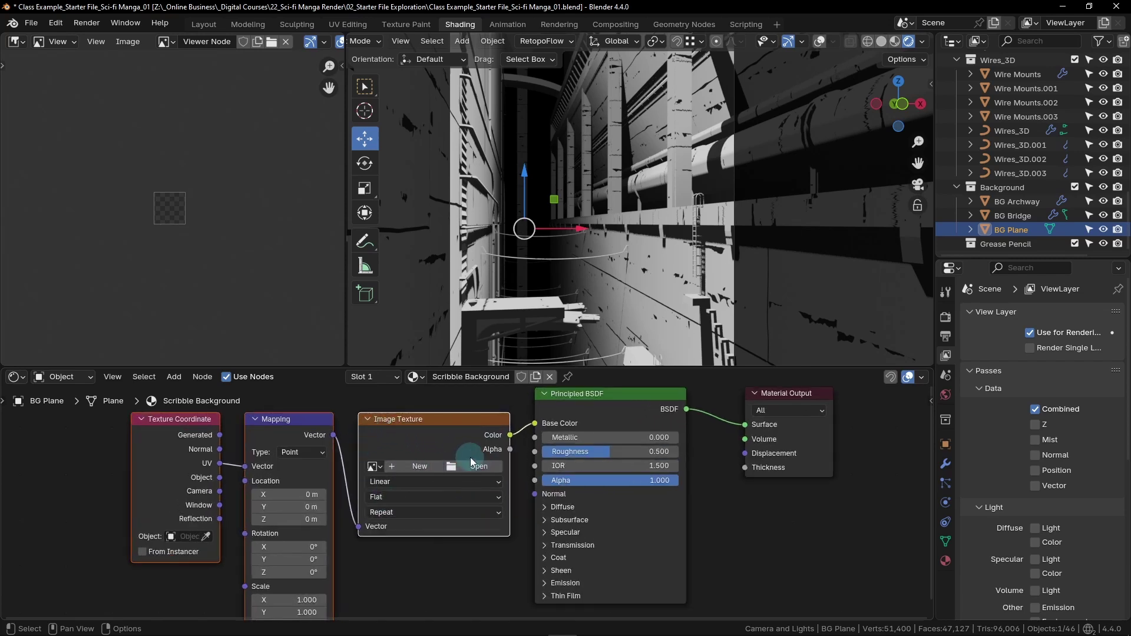
- Load Scribbles.jpg into the Image Texture node
left_click(471, 464)
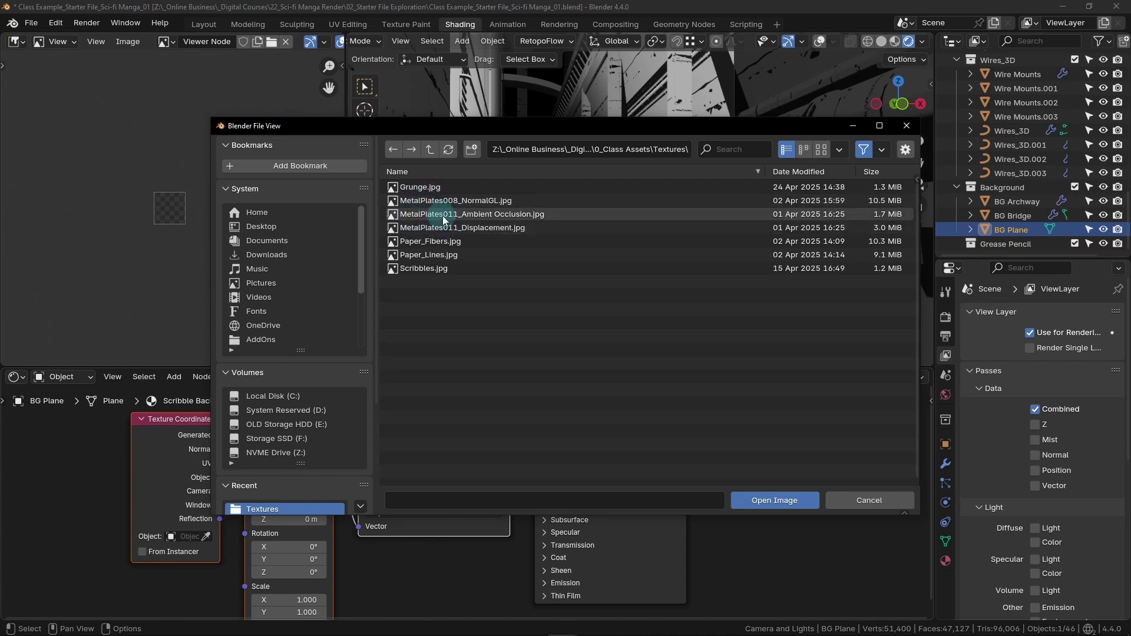
left_click(436, 270)
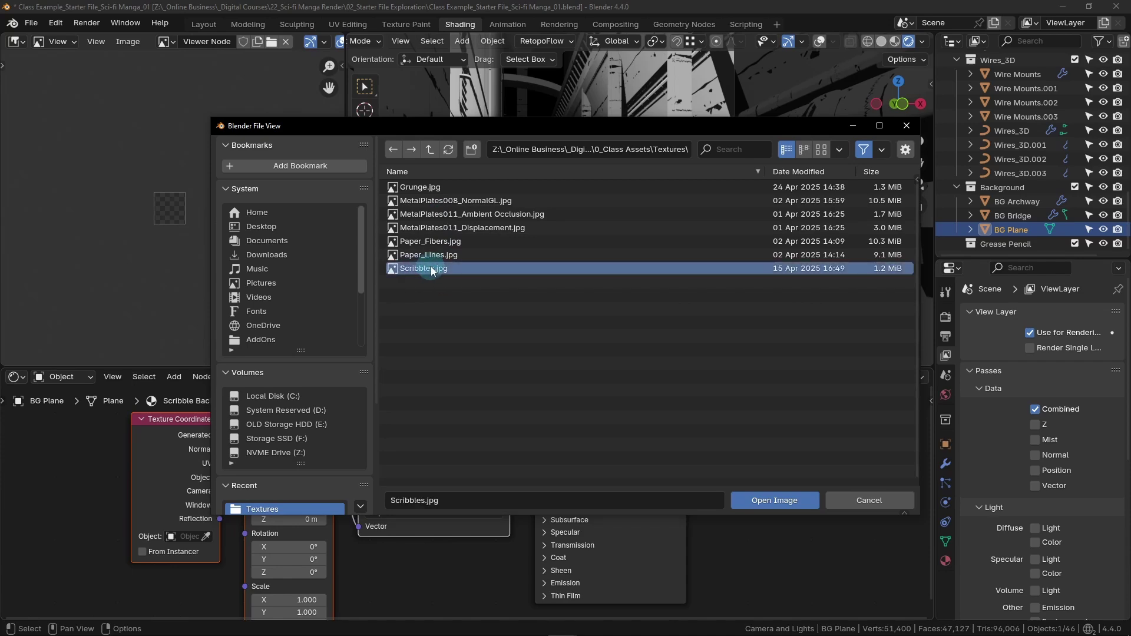
left_click(784, 501)
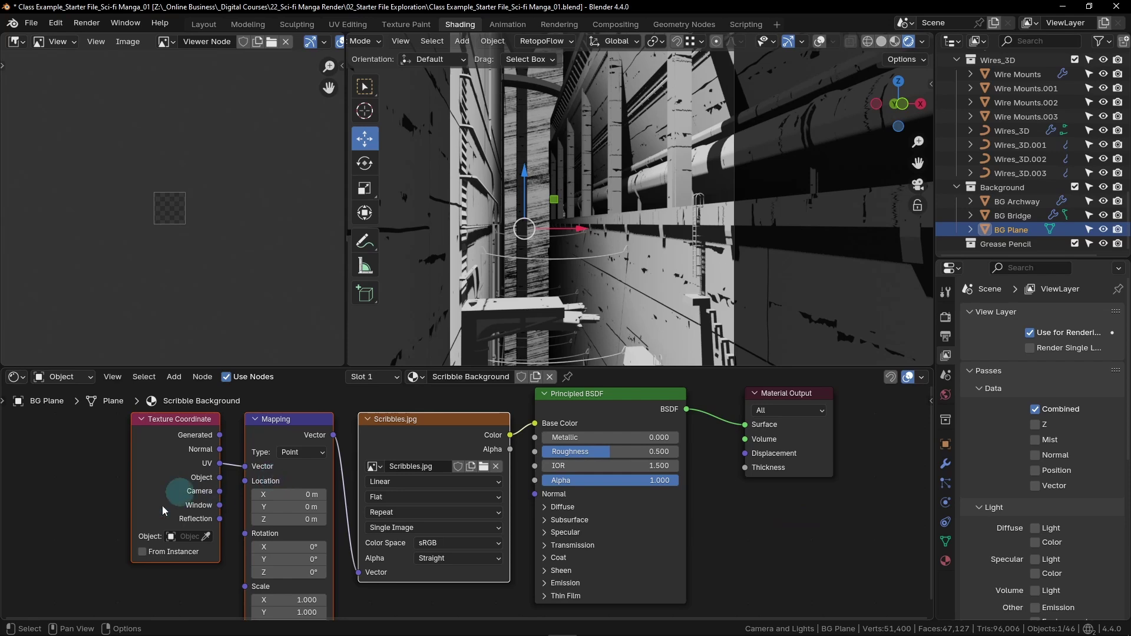
- Connect Generated coordinates to the Mapping vector and set the Mapping Z rotation to 180°
middle_click_drag(232, 506, 387, 501)
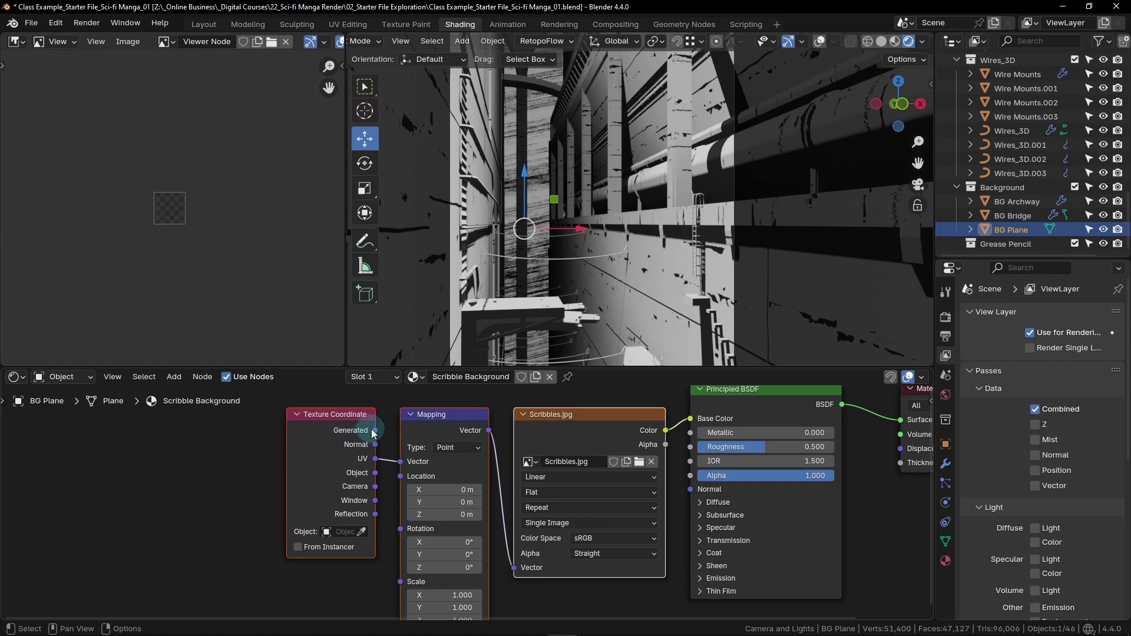
left_click_drag(376, 430, 401, 461)
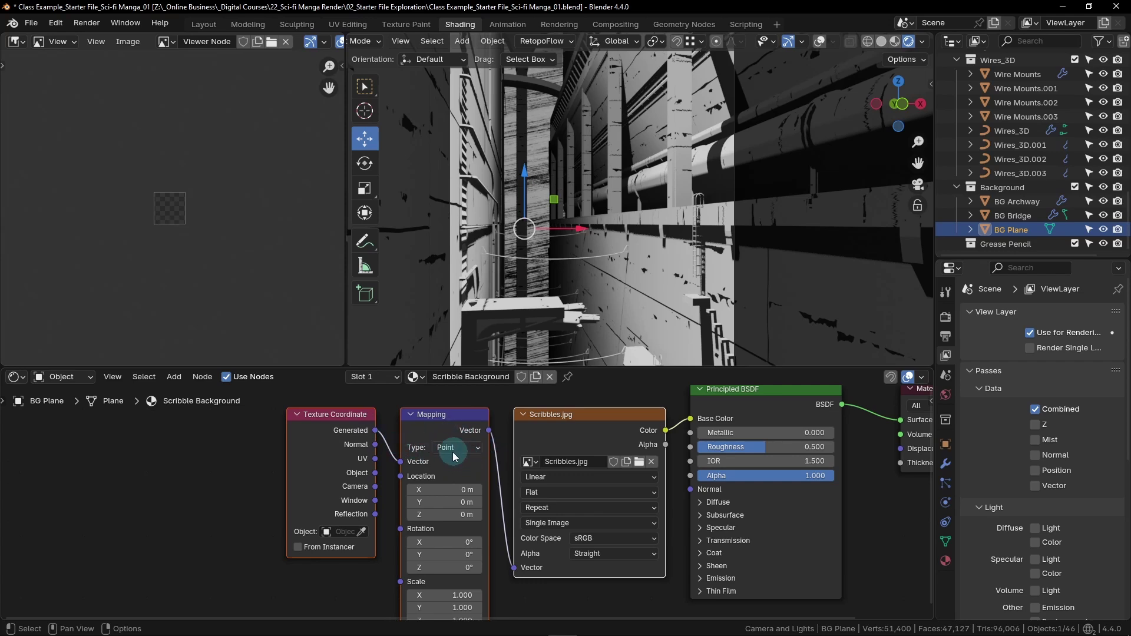
middle_click_drag(496, 530, 514, 476)
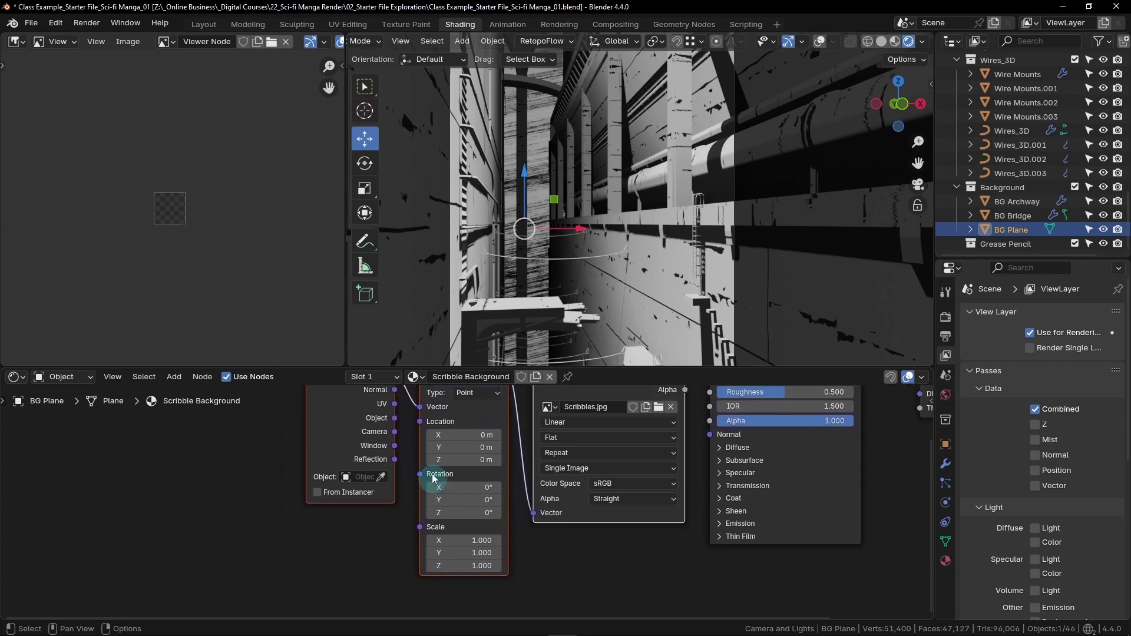
left_click(464, 514)
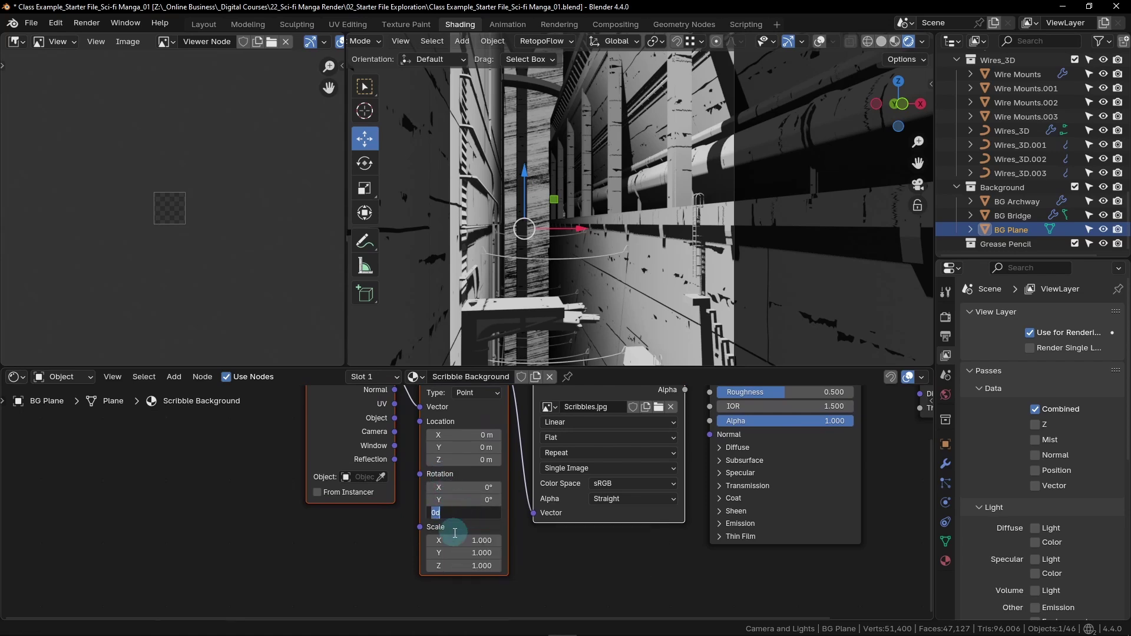
type("180")
key("Return")
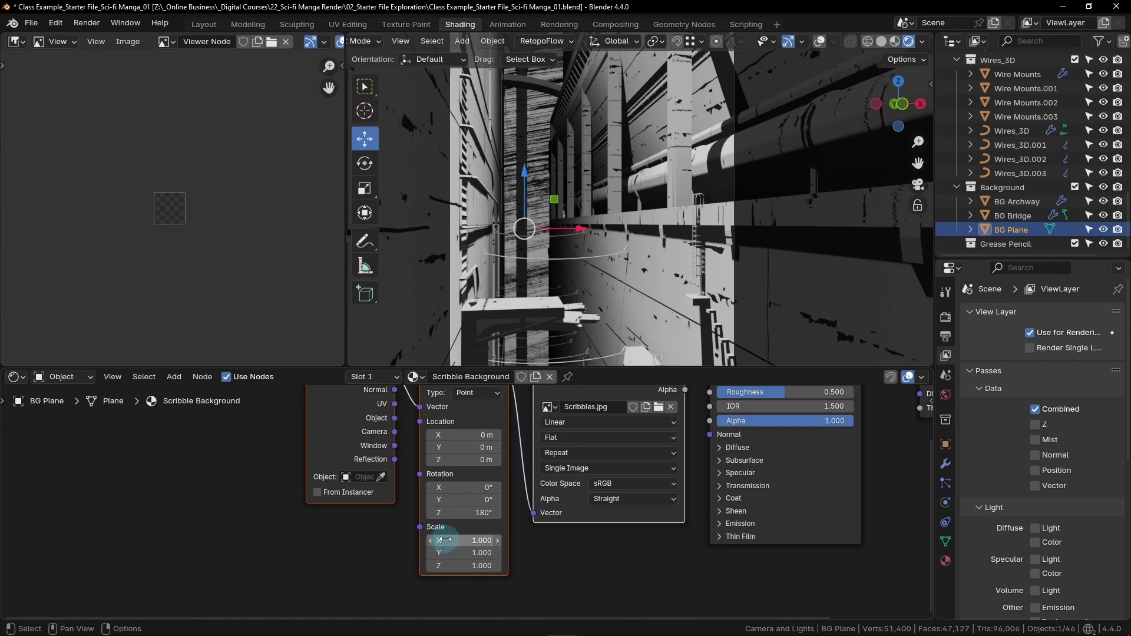
- Enter 5 in the Mapping Scale X, Y and Z fields
scroll(457, 585, "up", 2)
scroll(457, 585, "up", 1)
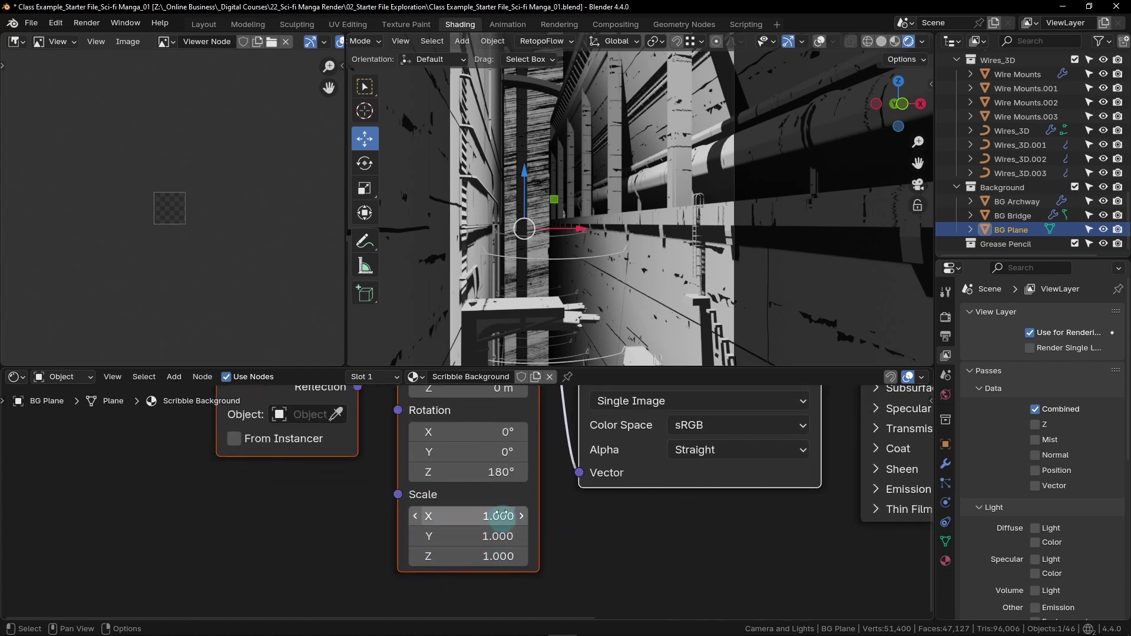
left_click(466, 517)
type("5")
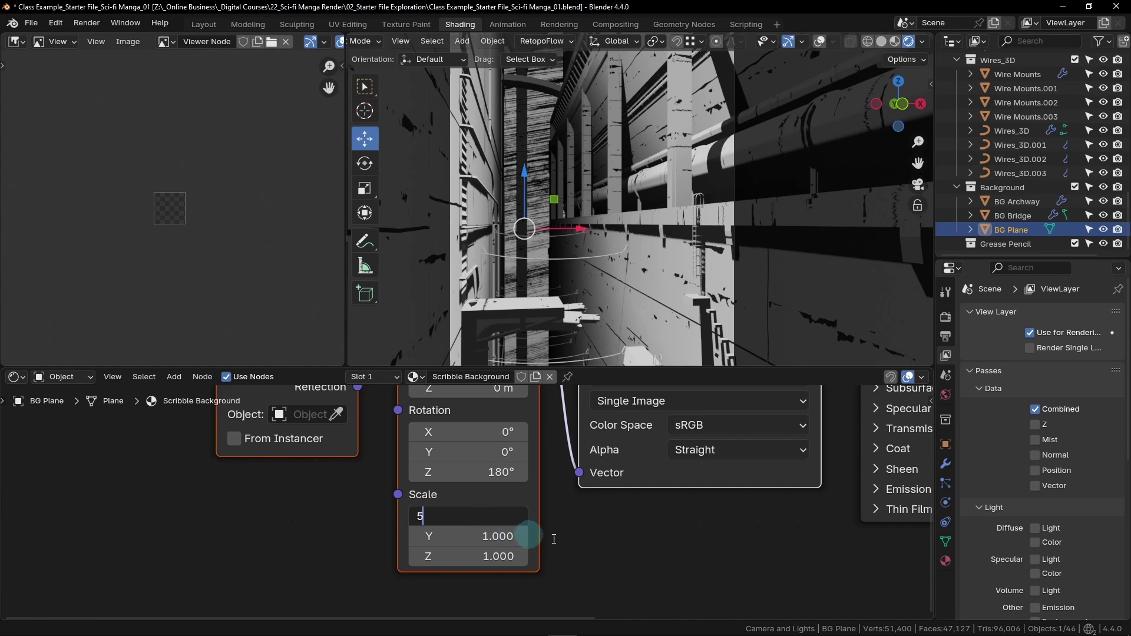
key("Tab")
type("5")
key("Tab")
type("5")
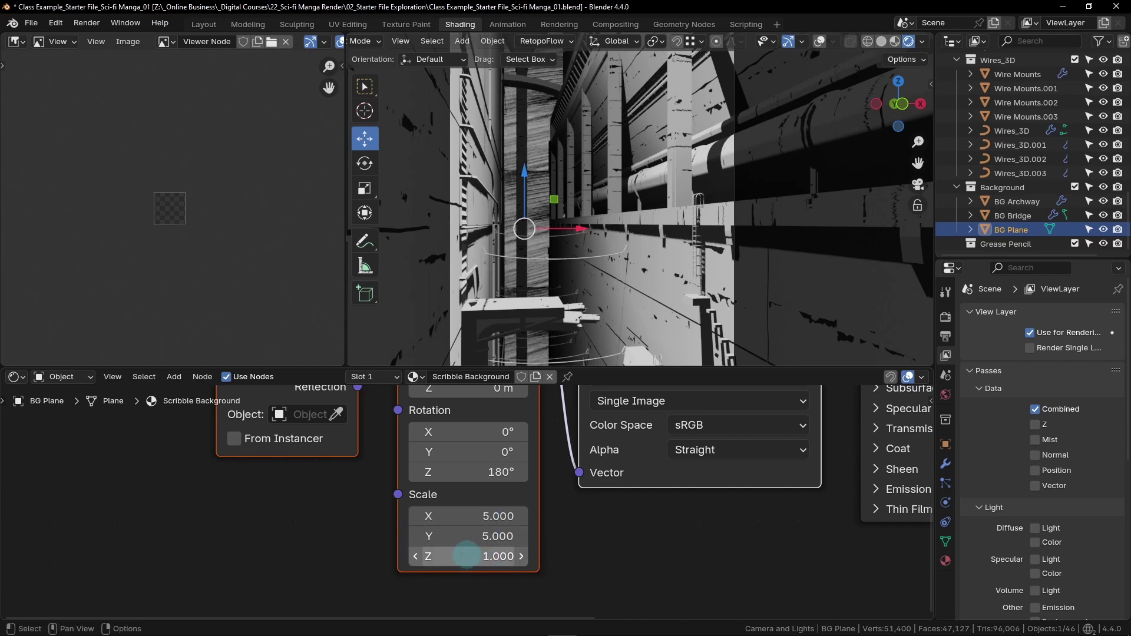
- Re-enter a scale of 5 across all three Mapping axes at once
key("Return")
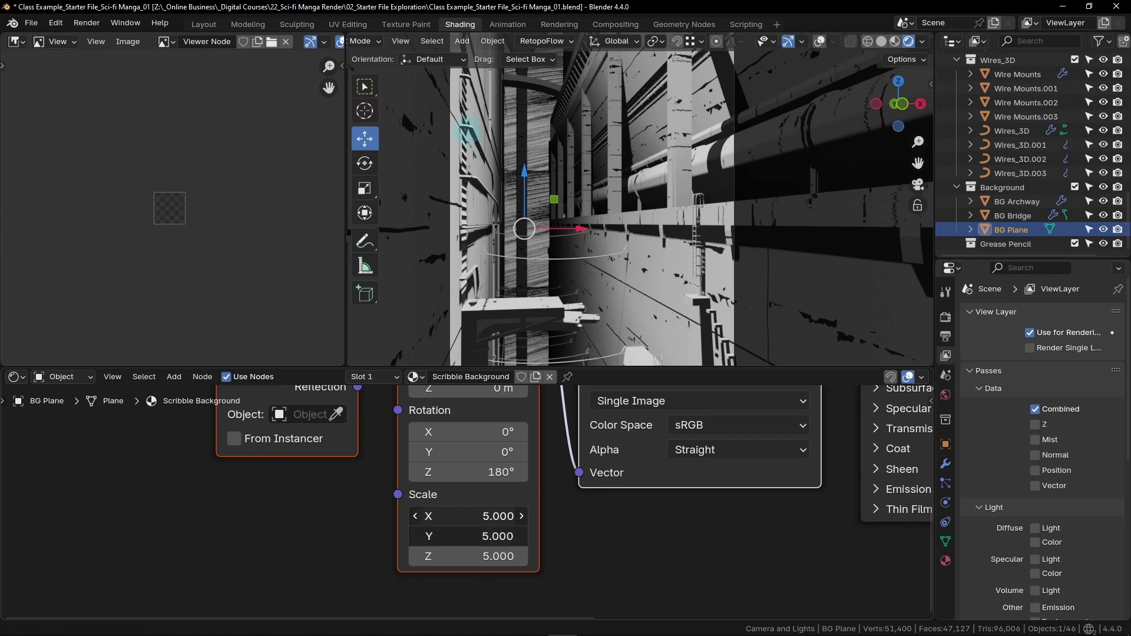
left_click_drag(465, 516, 465, 556)
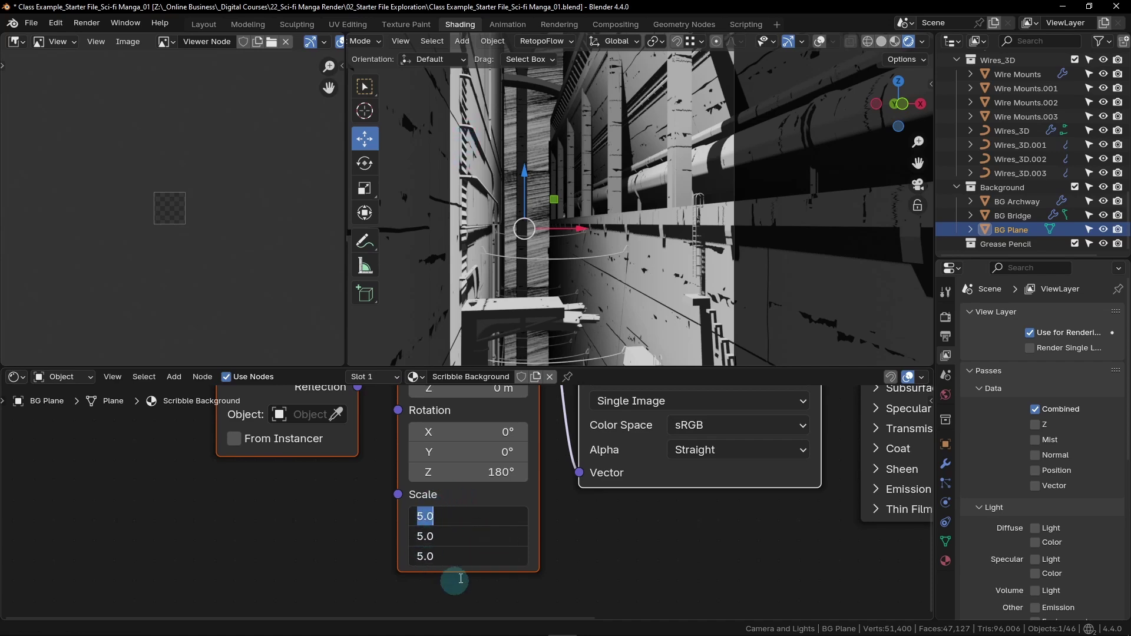
type("2")
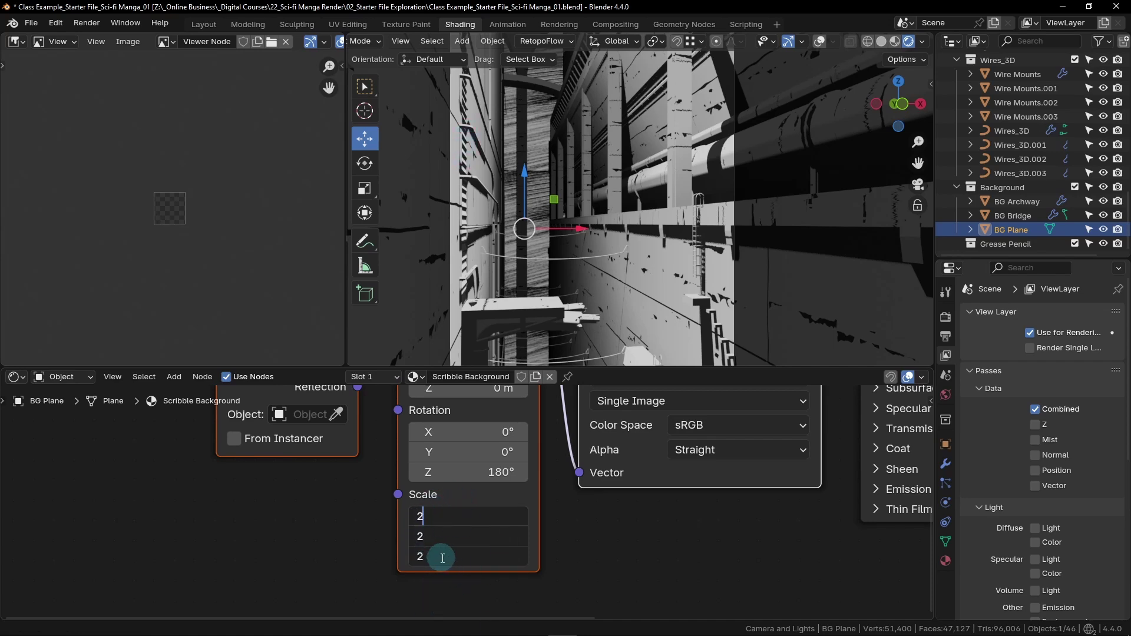
type("5")
key("BackSpace")
key("BackSpace")
type("5")
key("Return")
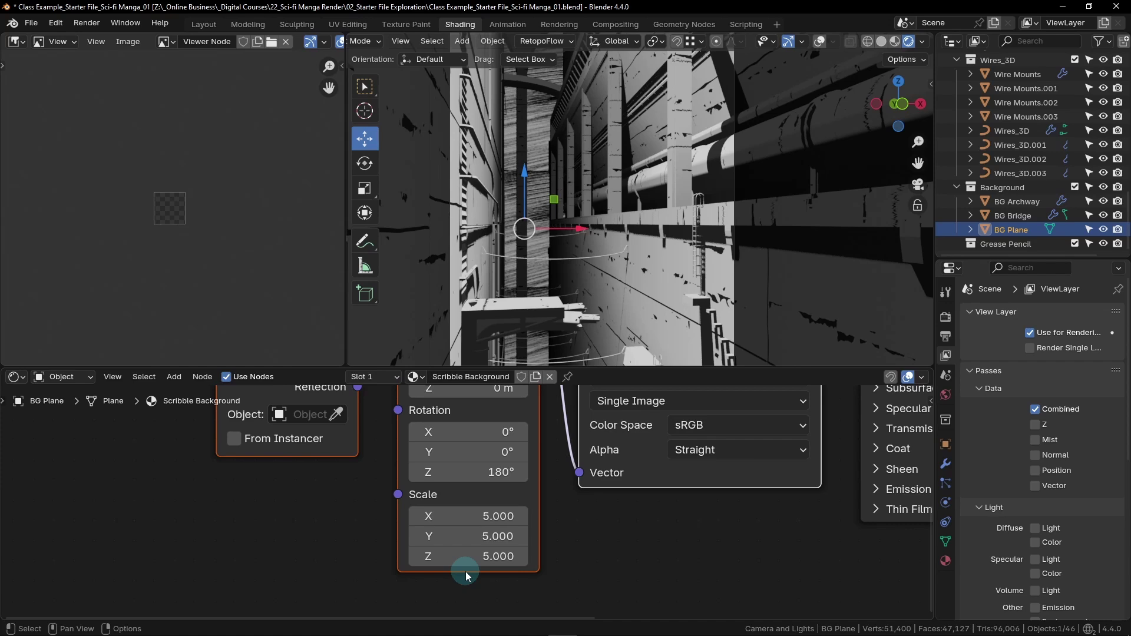
- Shift the Texture Coordinate and Mapping nodes left and add a Noise Texture below them
scroll(465, 571, "down", 5)
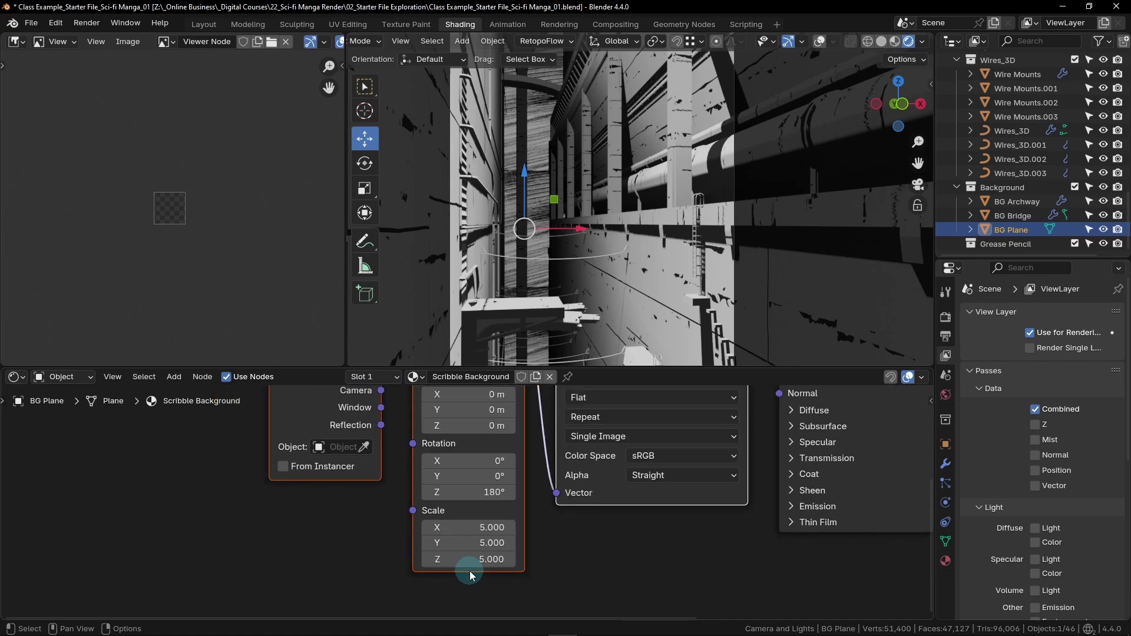
middle_click_drag(476, 459, 485, 454)
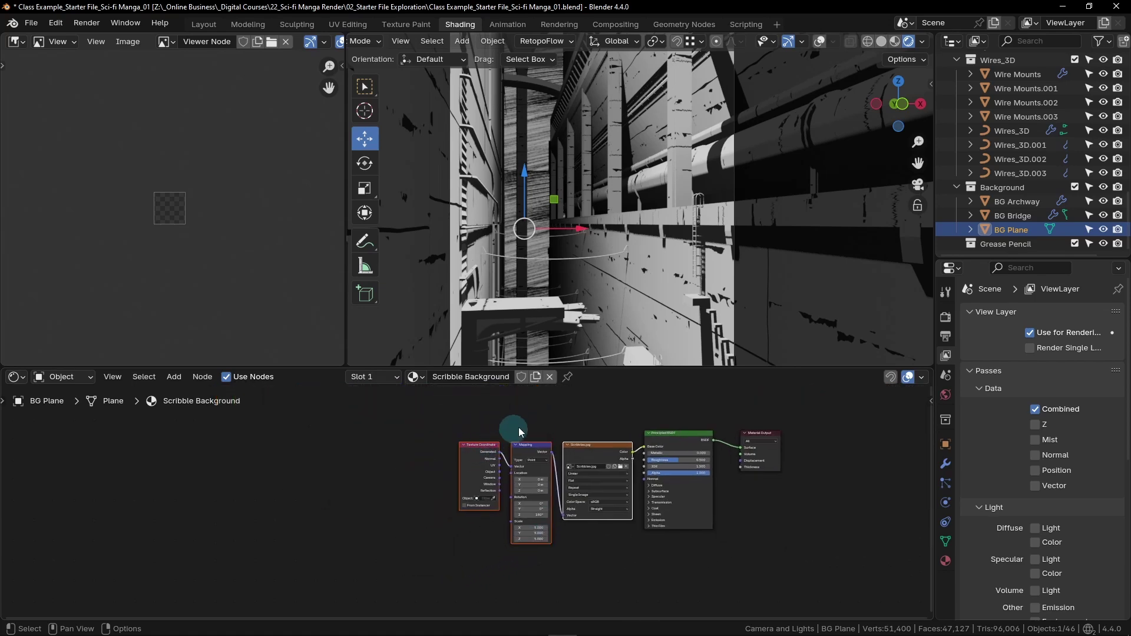
left_click_drag(518, 432, 466, 485)
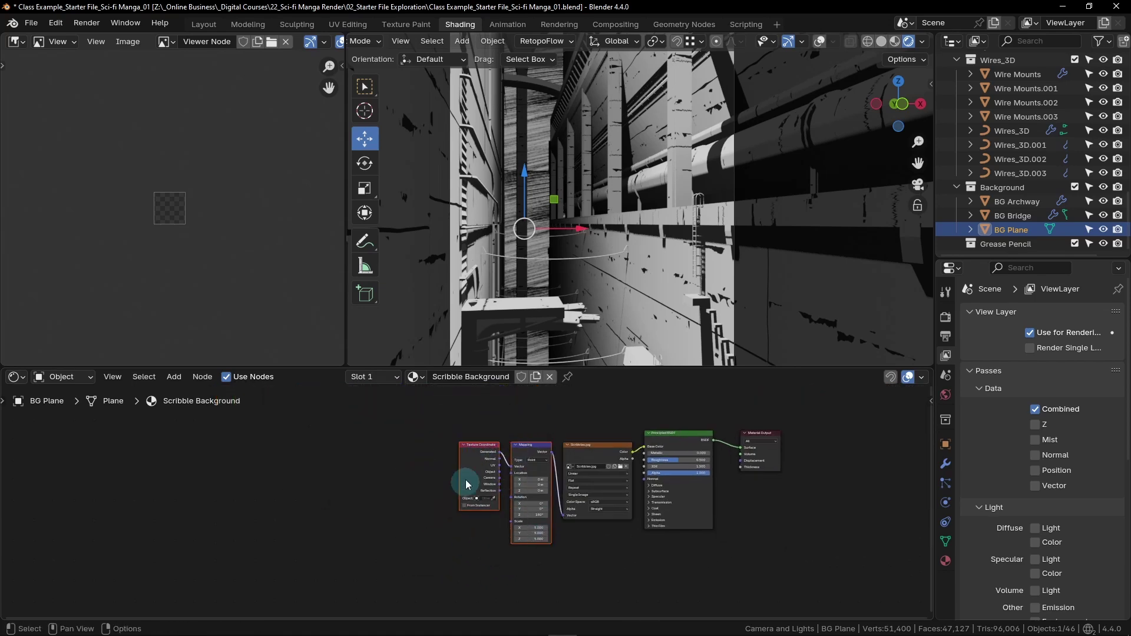
left_click_drag(533, 446, 391, 445)
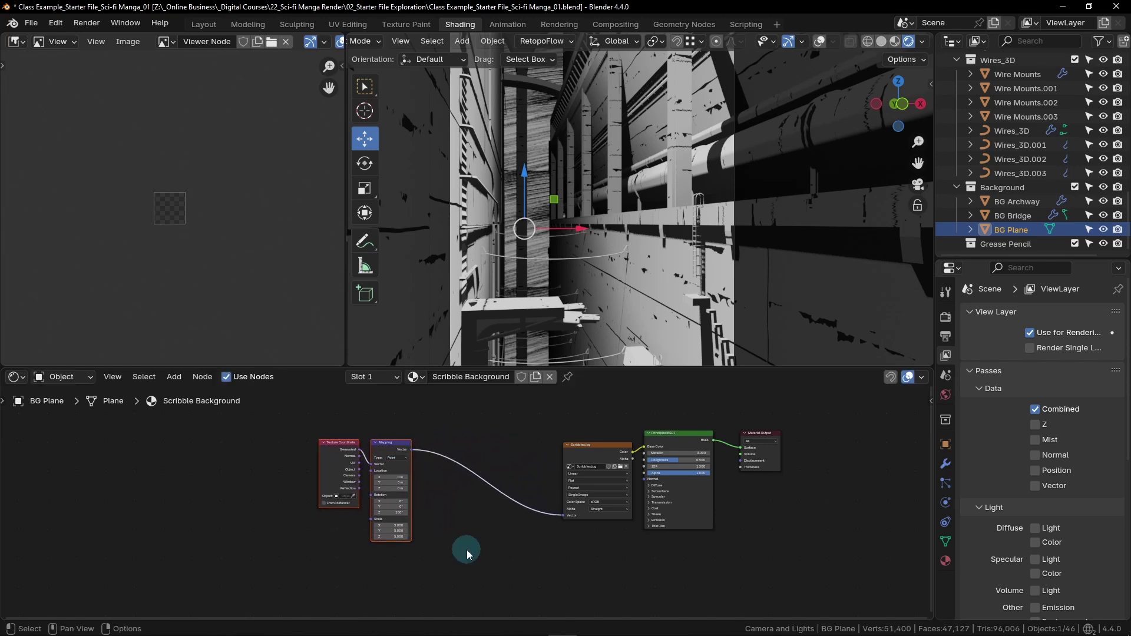
key("shift+a")
left_click(424, 444)
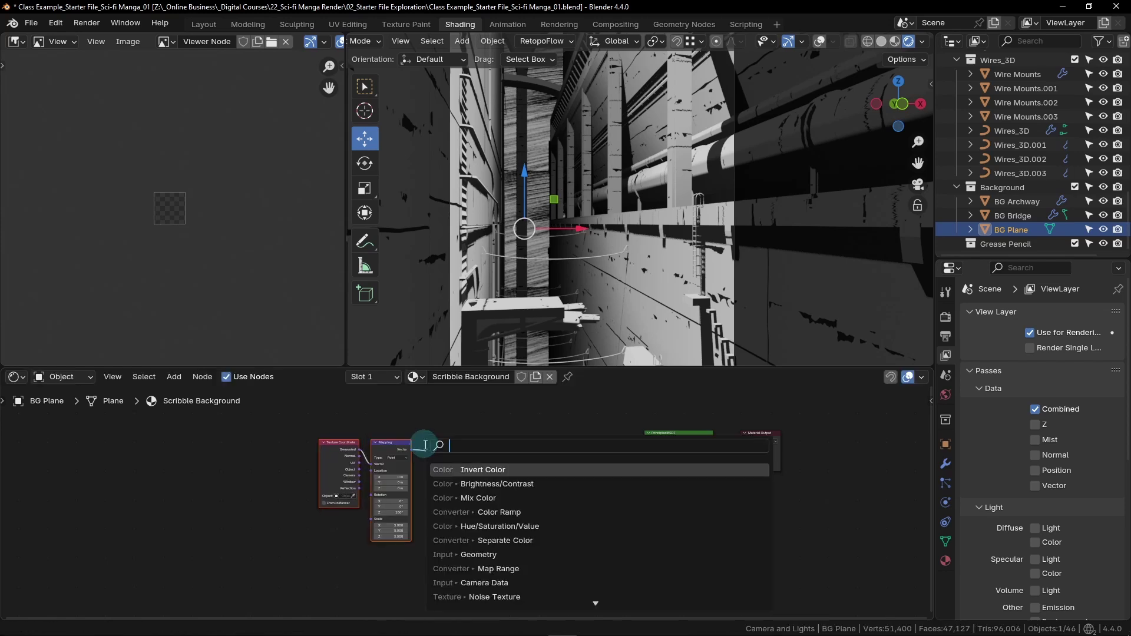
type("nois")
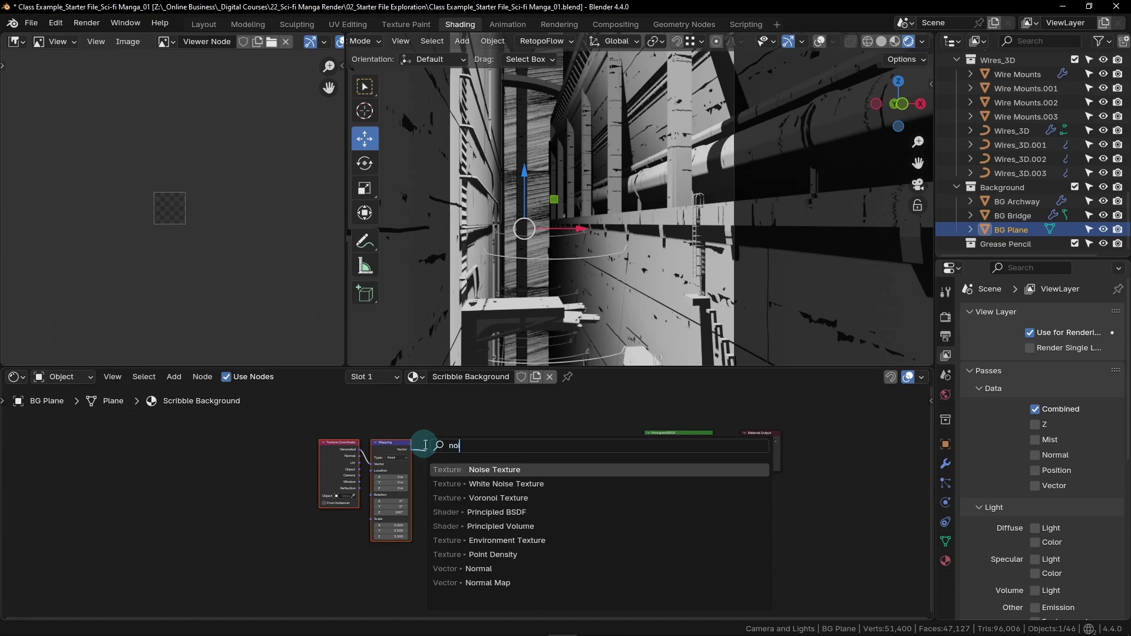
left_click(484, 470)
left_click(387, 560)
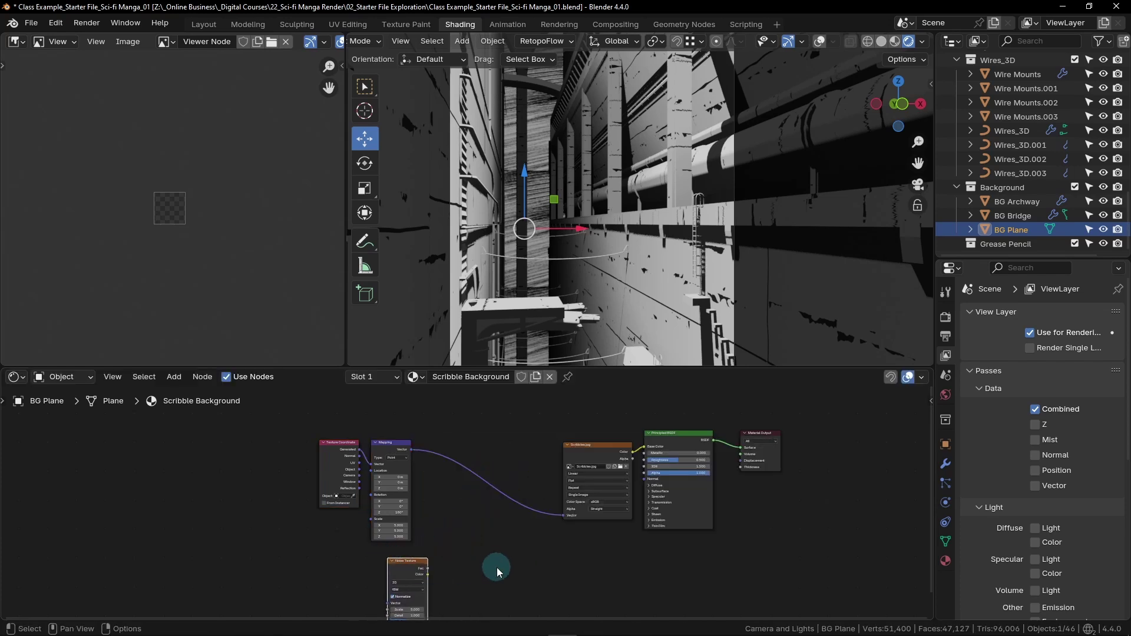
- Insert a Mix Color node between Mapping and the Scribbles image, with Noise Fac into B
key("shift+a")
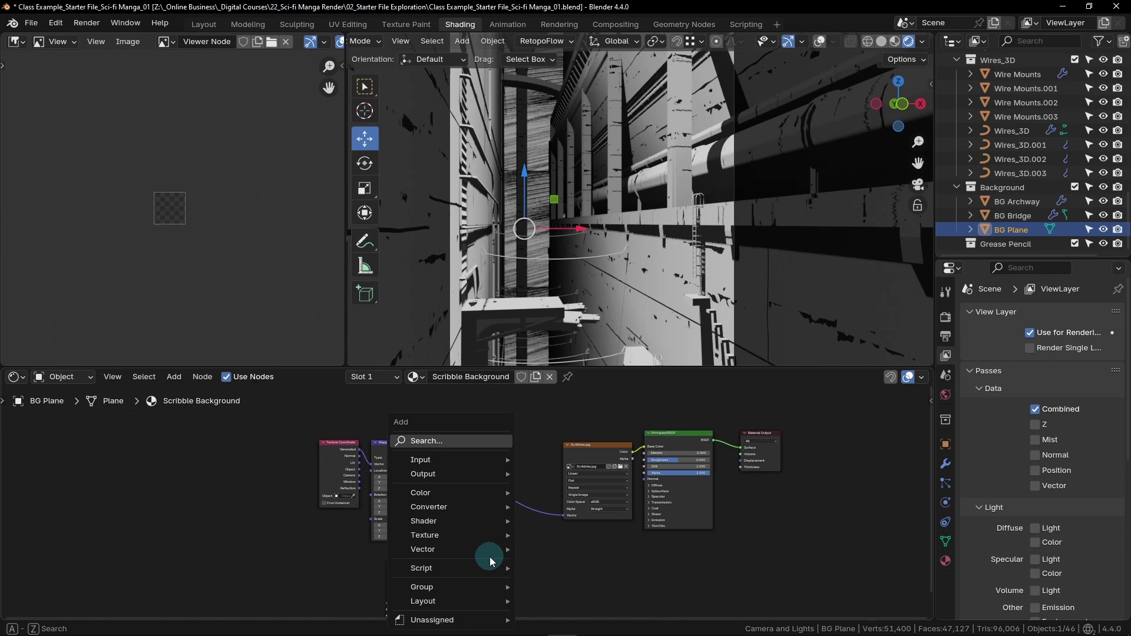
left_click(438, 441)
type("ix")
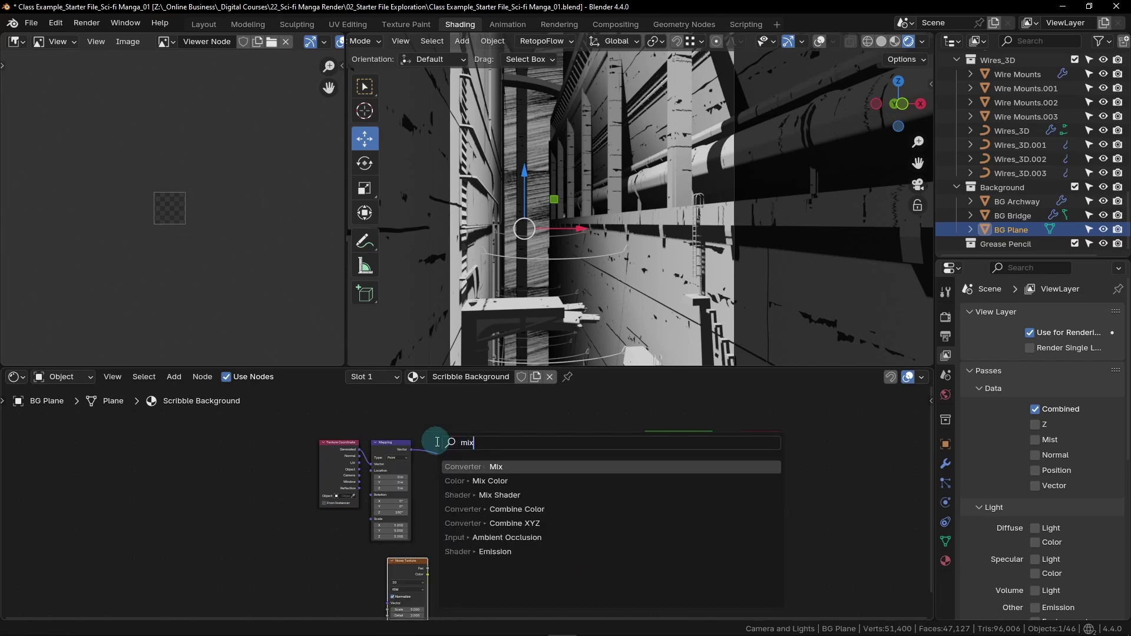
left_click(494, 480)
left_click(465, 500)
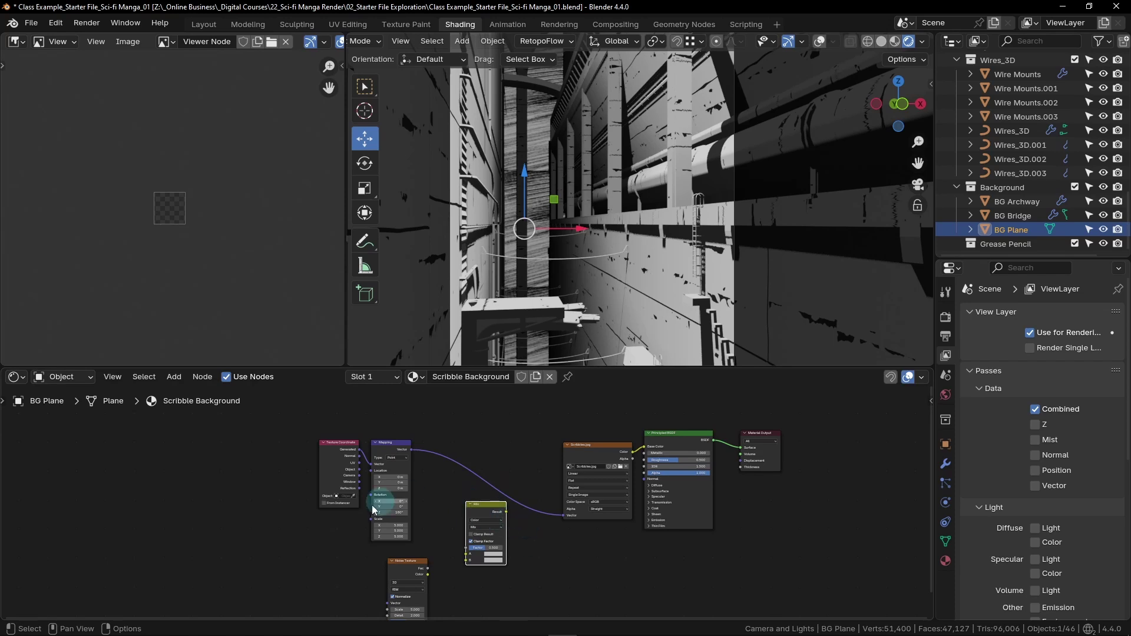
left_click_drag(492, 510, 490, 469)
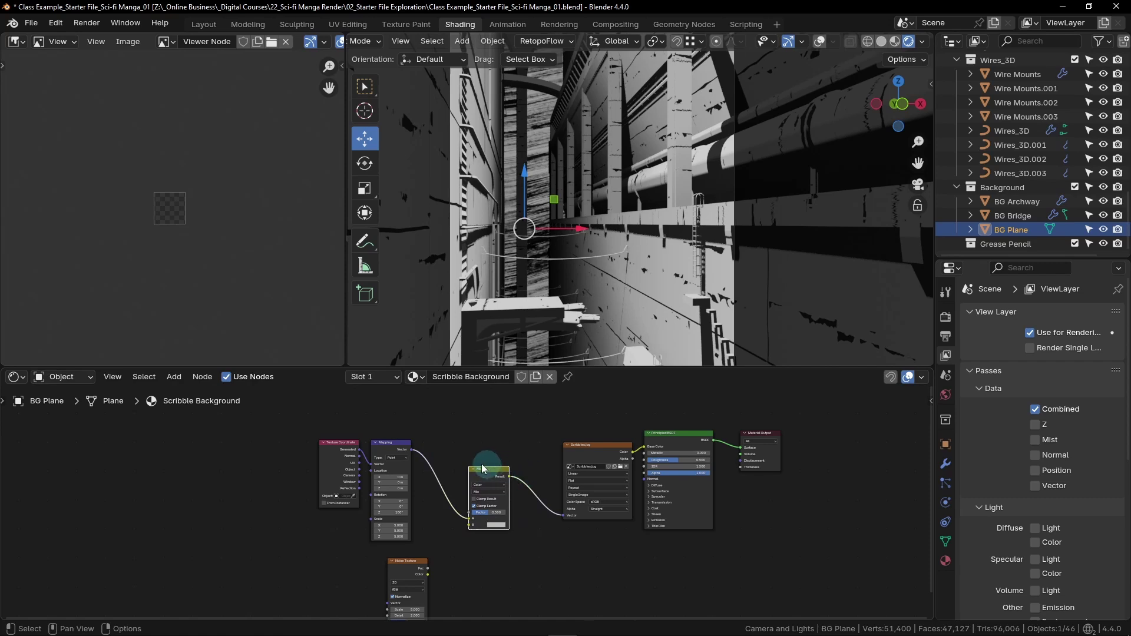
scroll(449, 575, "up", 3)
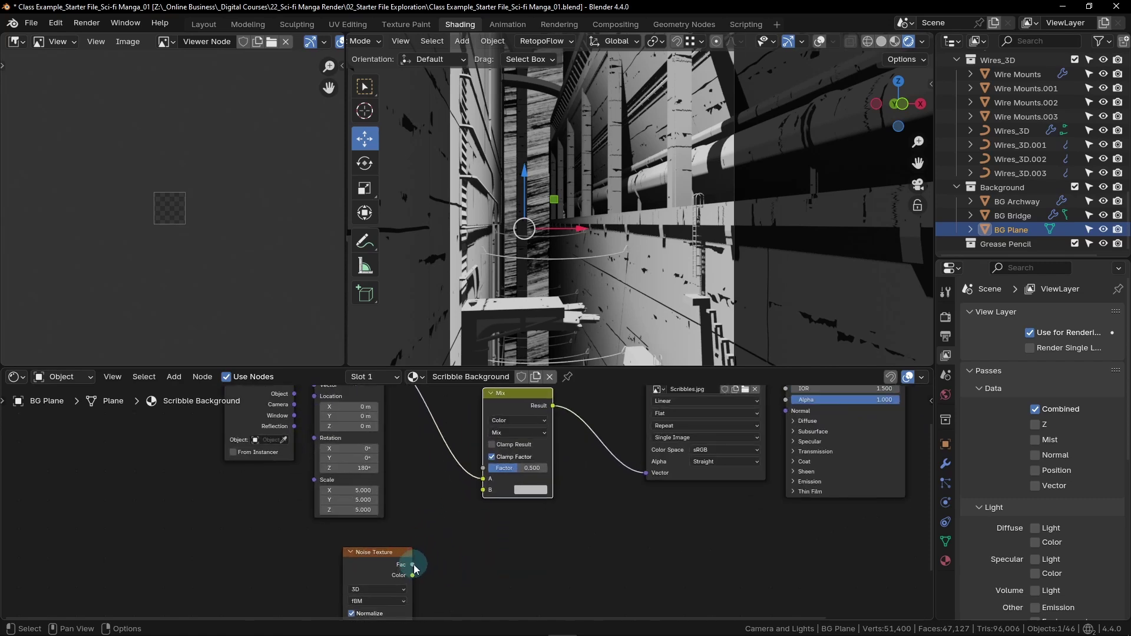
mouse_move(413, 564)
left_mouse_down()
mouse_move(482, 479)
mouse_move(485, 493)
left_mouse_up()
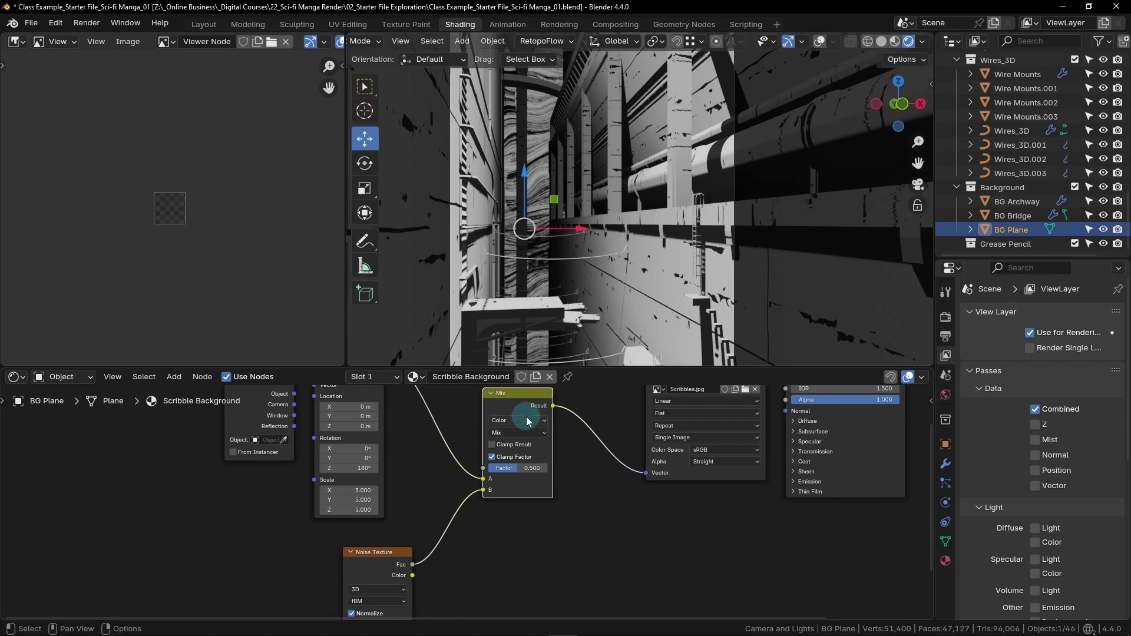
- Set the Mix node's blend mode to Soft Light with factor 0.25
scroll(527, 420, "up", 3)
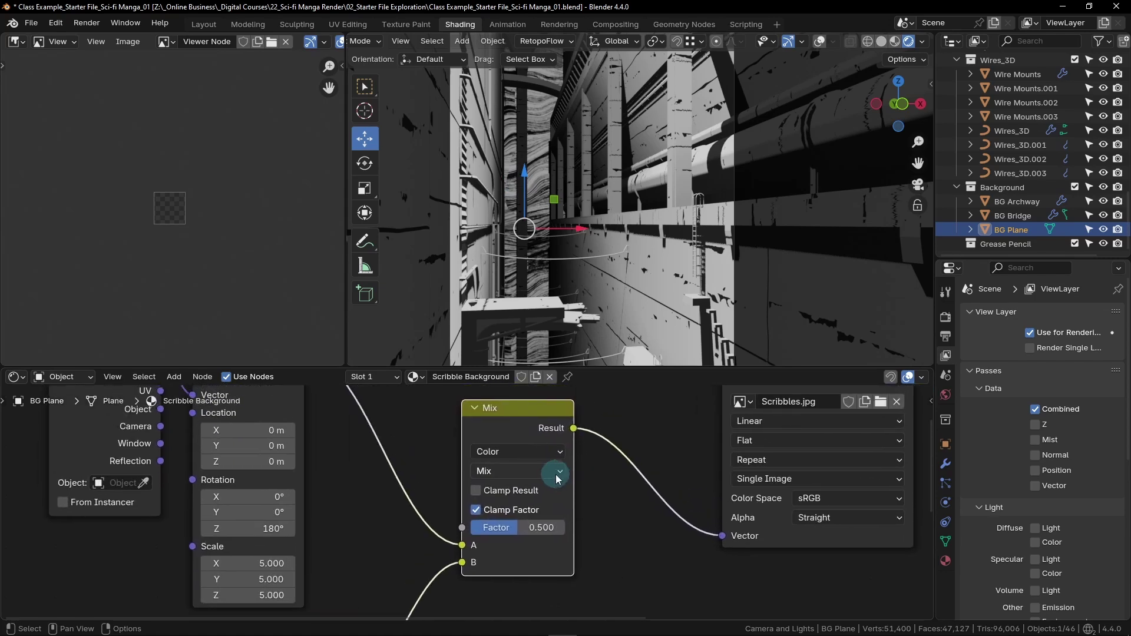
left_click(557, 474)
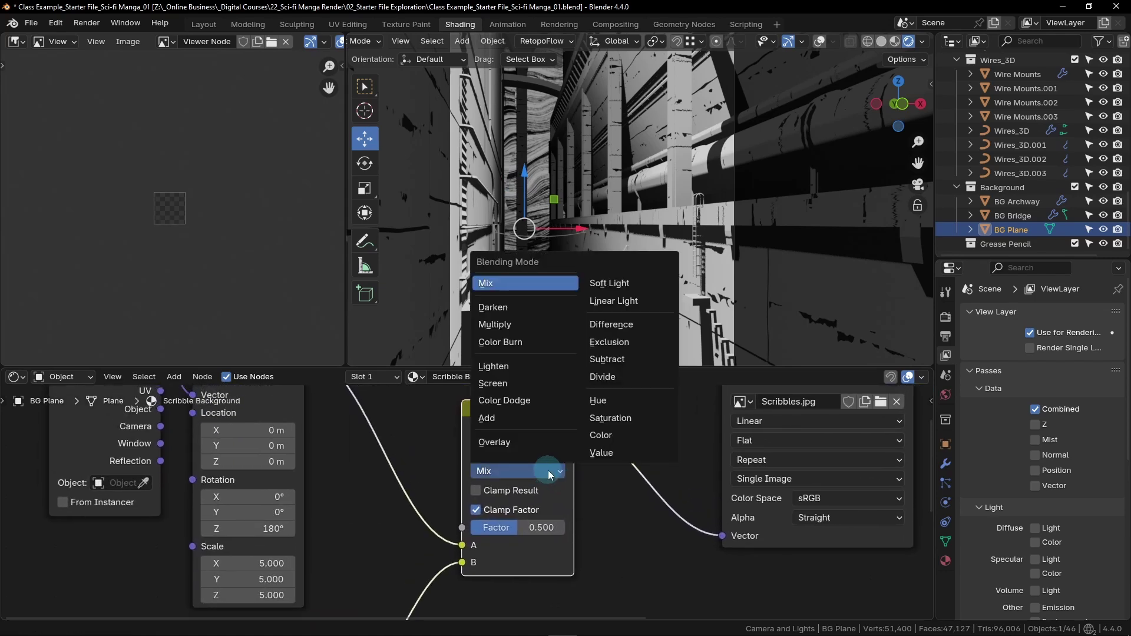
left_click(595, 287)
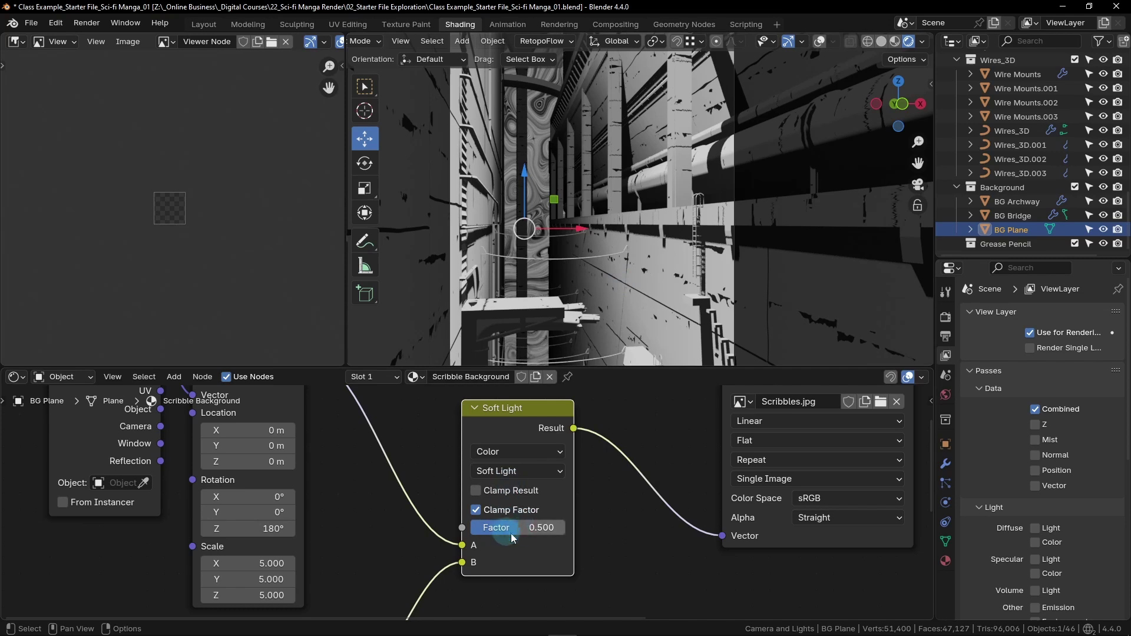
left_click(535, 528)
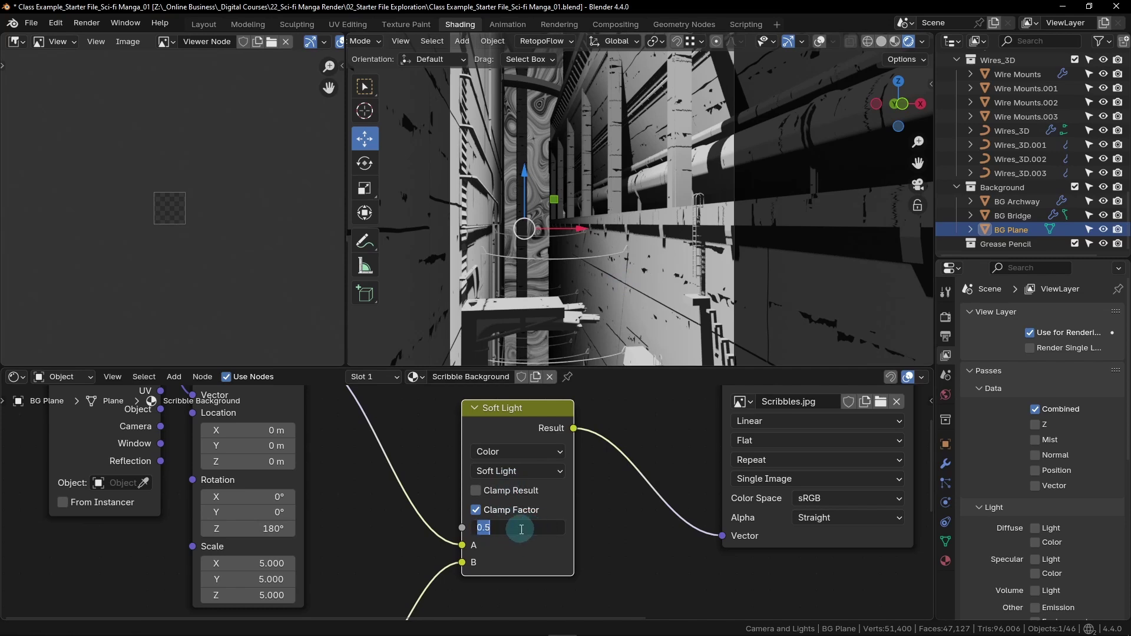
type("0.25")
key("Return")
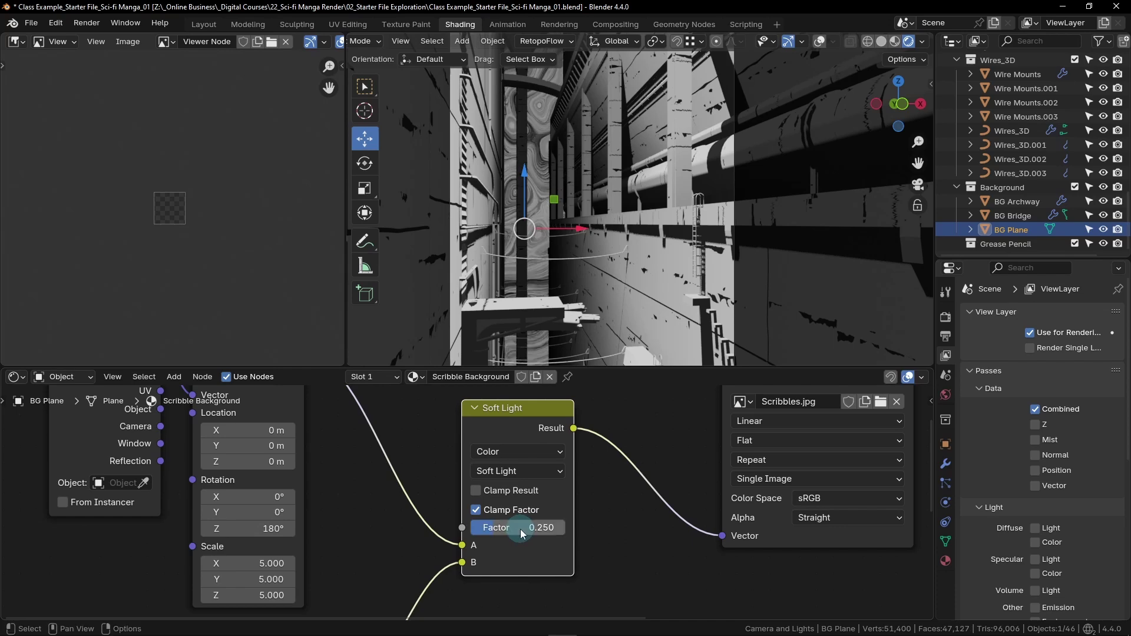
scroll(581, 537, "down", 3)
middle_click_drag(581, 536, 522, 499)
left_click(486, 488)
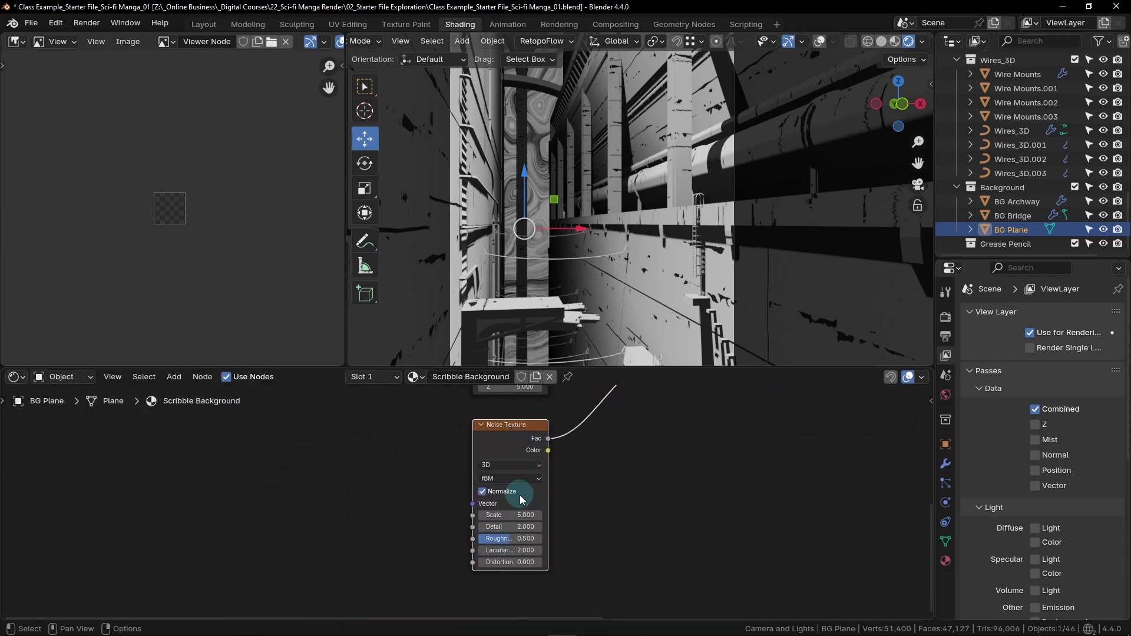
- Change the Noise Texture scale to 1 and box-select the whole scribble texture chain
scroll(522, 499, "up", 2)
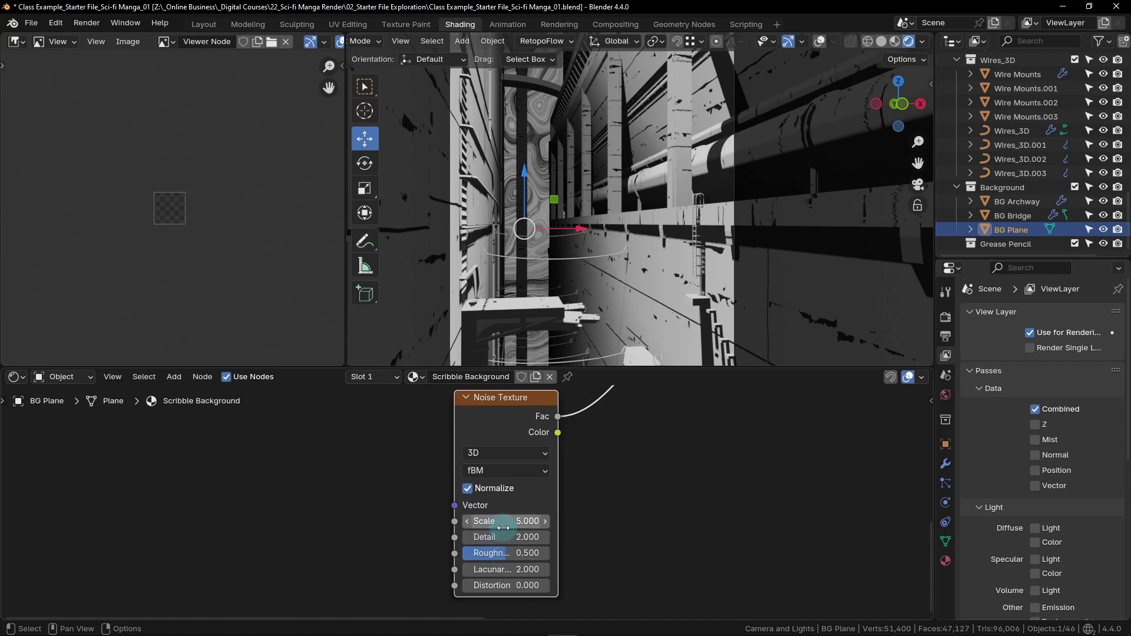
left_click(525, 527)
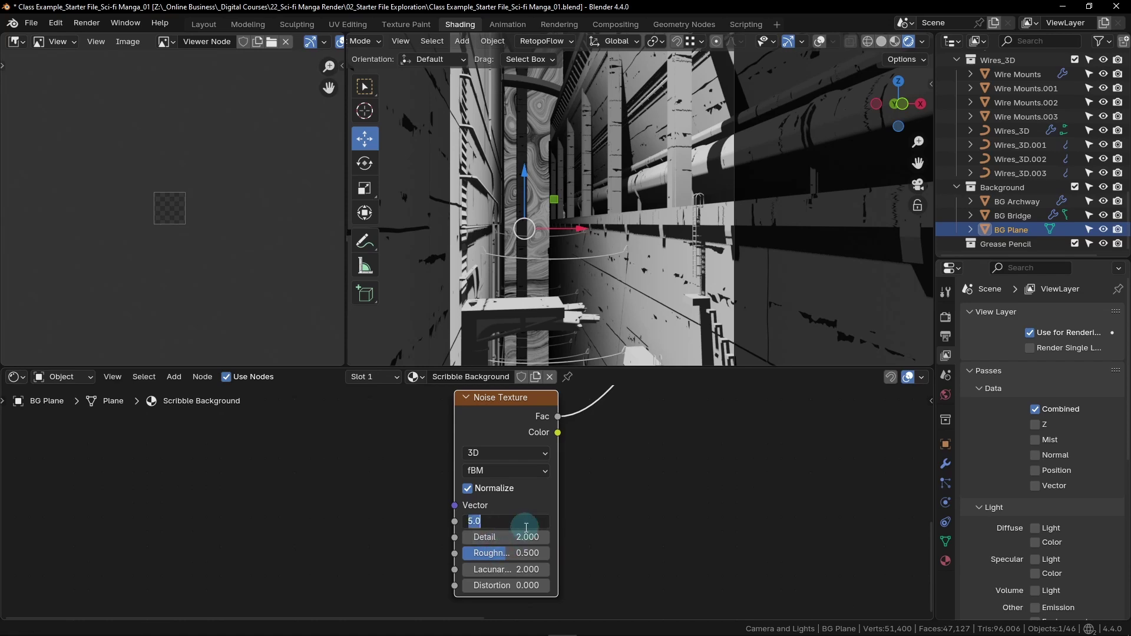
type("1")
key("Return")
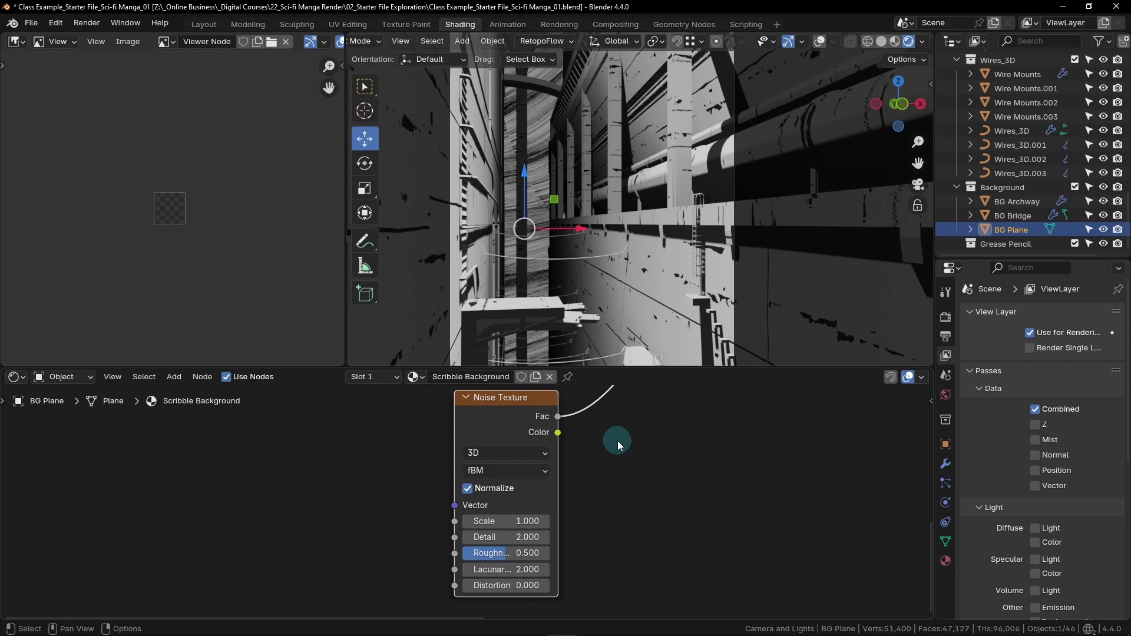
middle_click_drag(613, 440, 516, 520, "ctrl")
left_click_drag(595, 403, 373, 581)
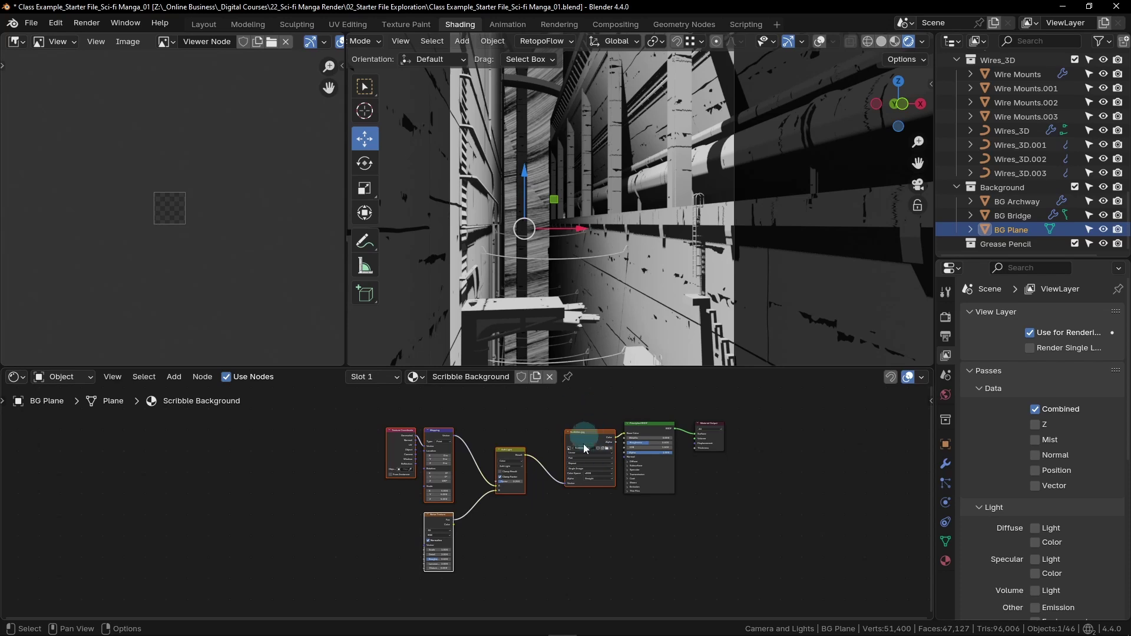
- Duplicate the scribble chain below the original and move Principled BSDF and Material Output right
scroll(595, 501, "down", 3)
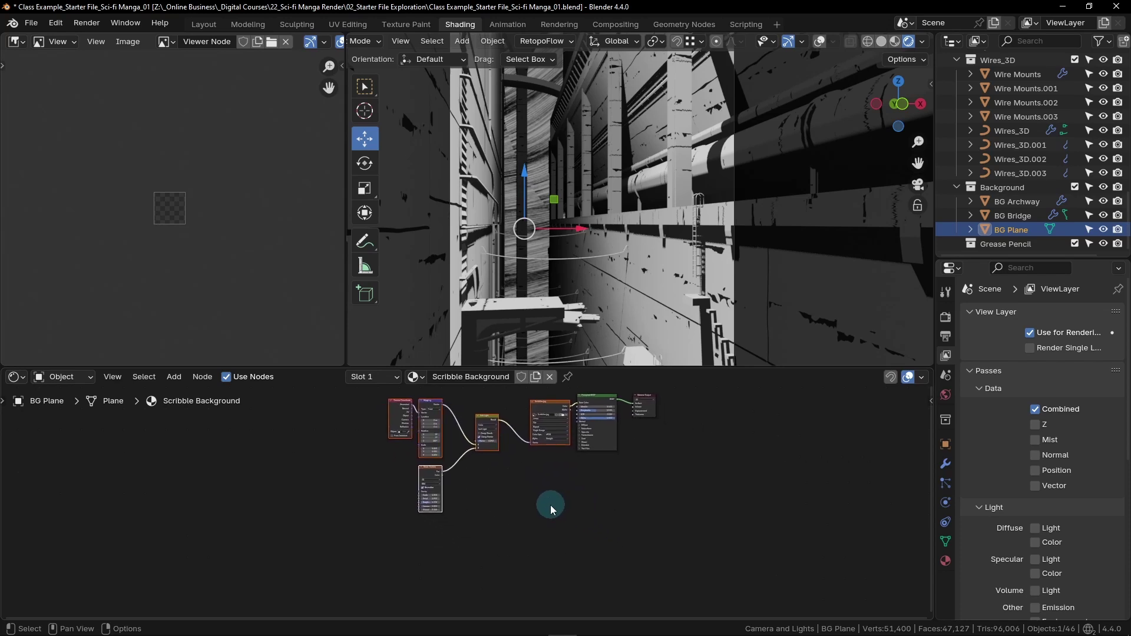
key("shift+d")
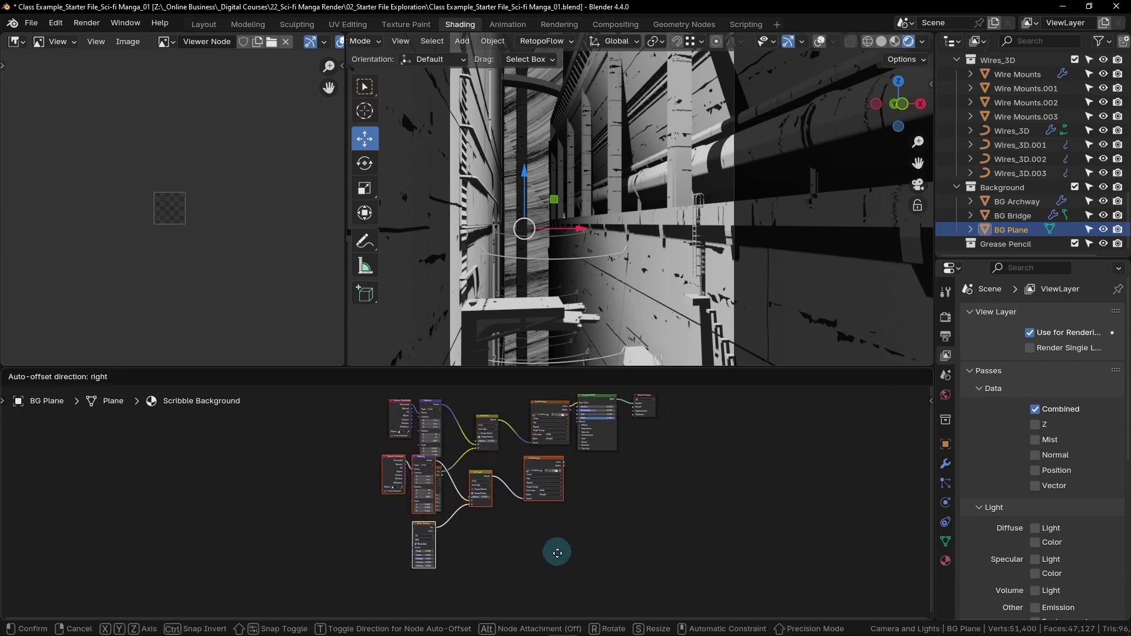
left_click(551, 543)
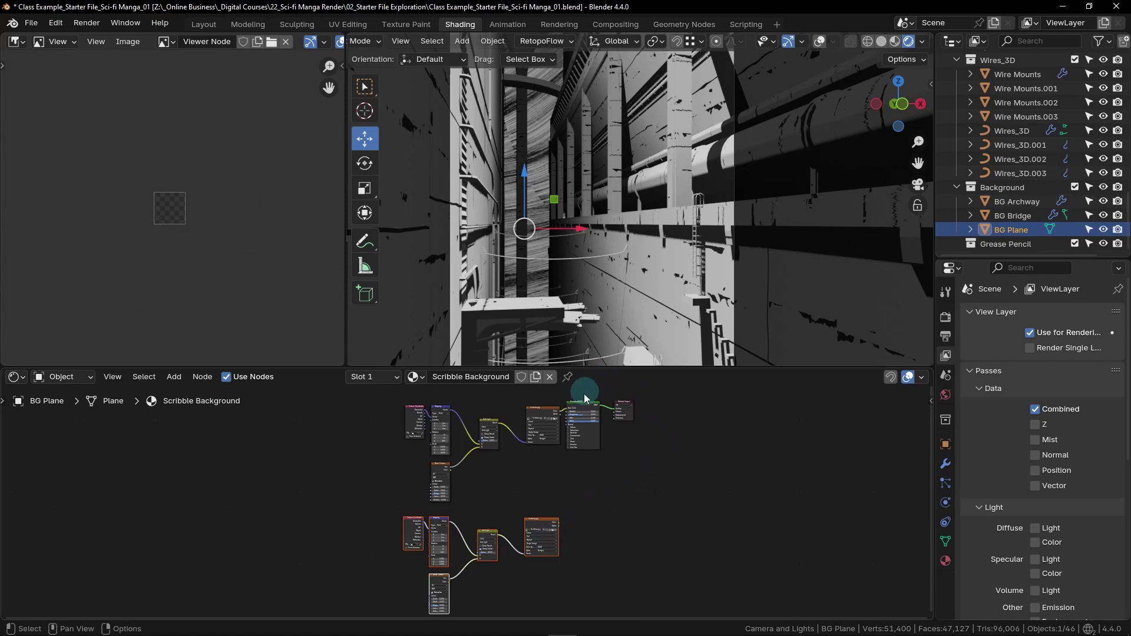
left_click_drag(662, 396, 580, 463)
key("g")
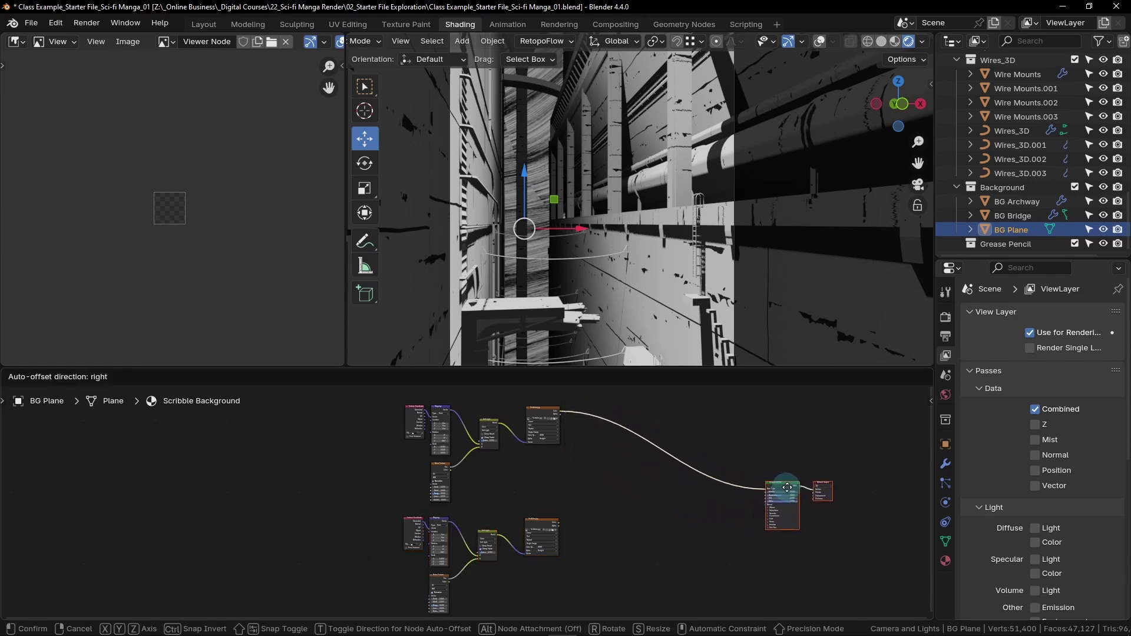
- Drop the shader nodes further right, then add a Mix Color node and a copy below it
left_click(803, 485)
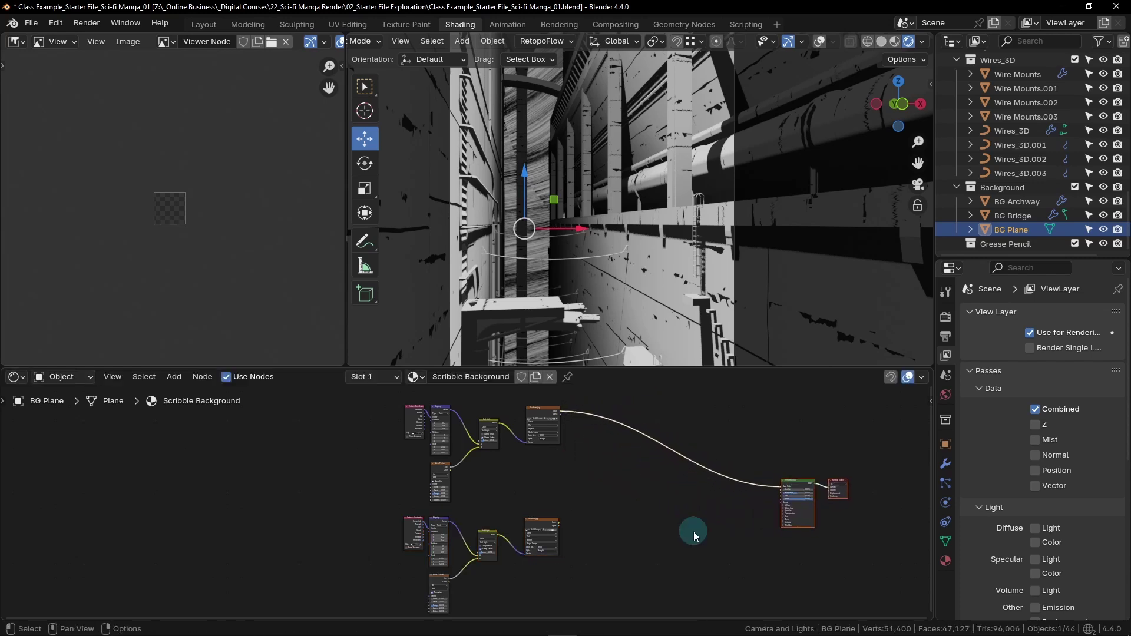
key("shift")
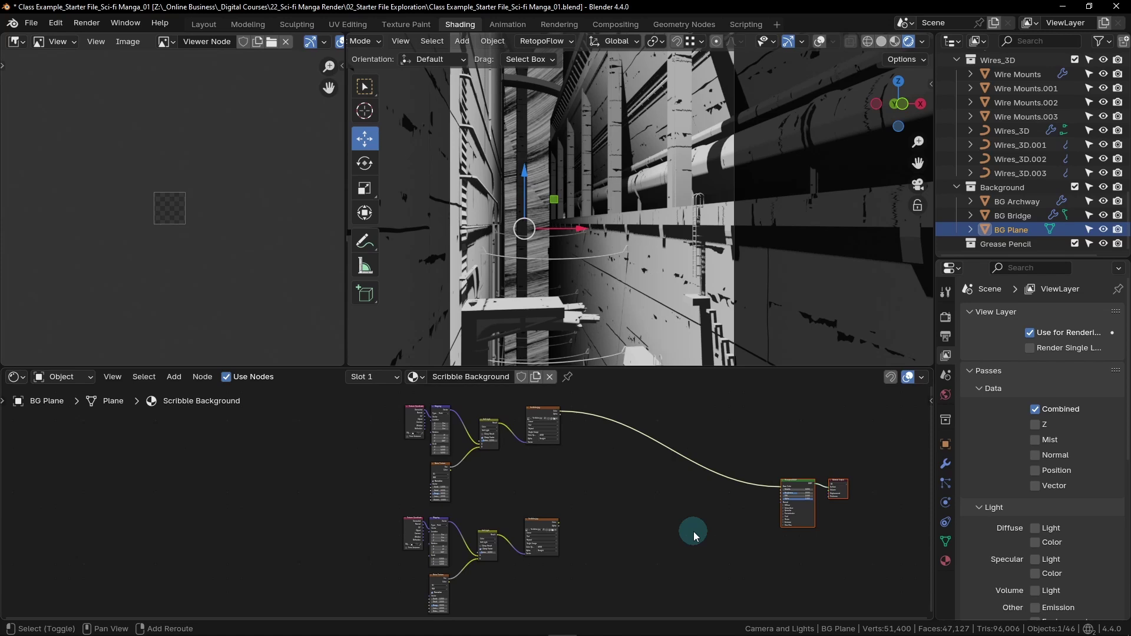
key("shift+a")
left_click(648, 441)
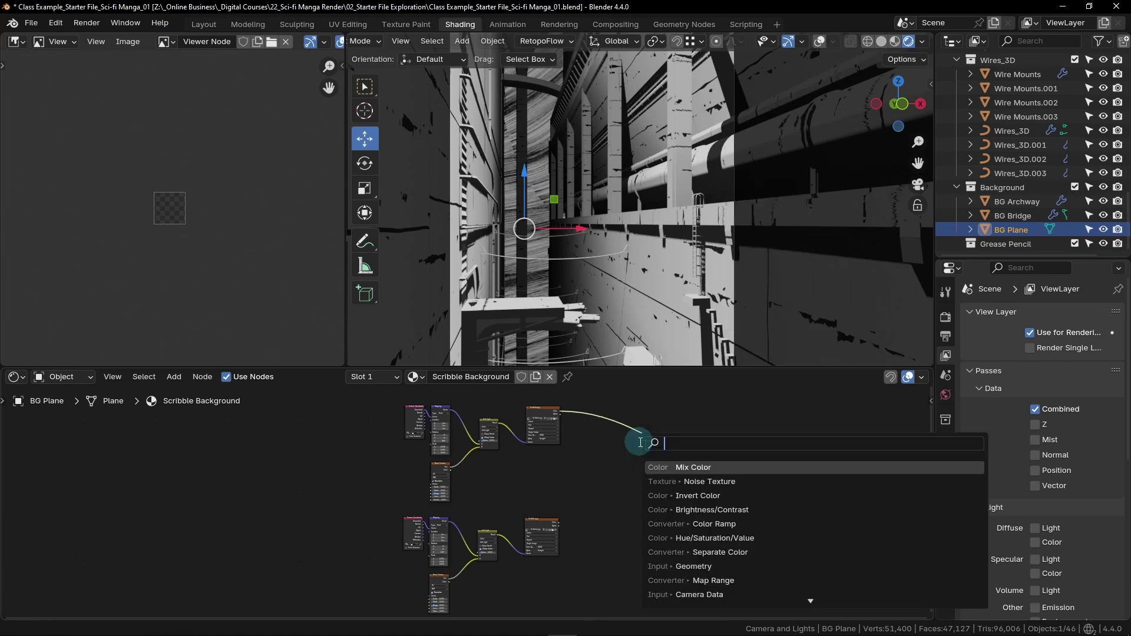
type("mix")
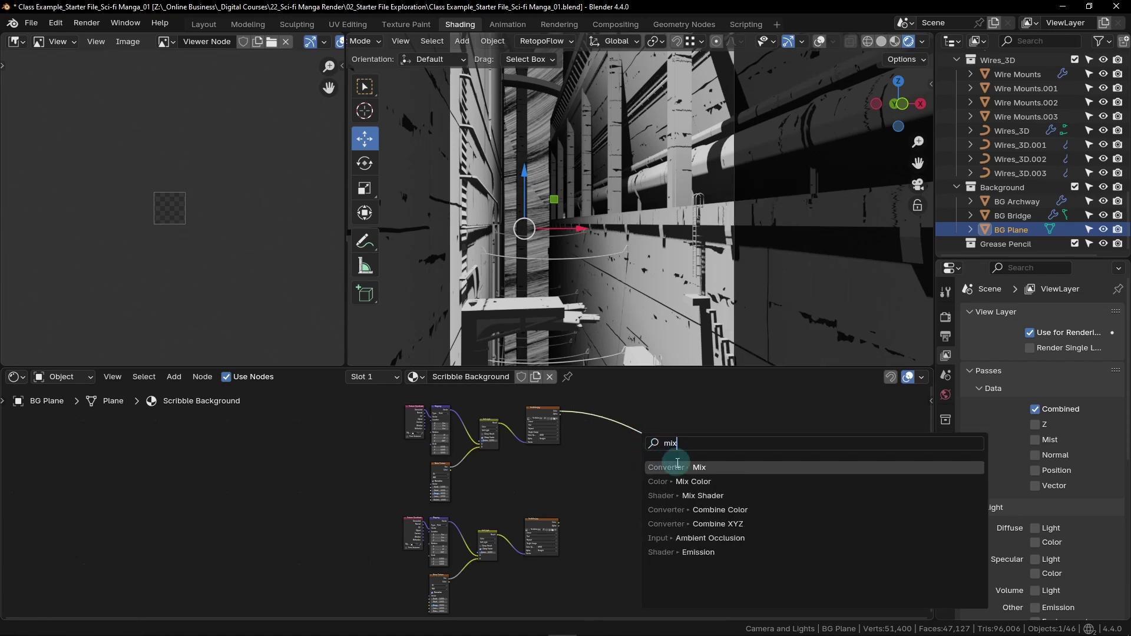
left_click(686, 481)
left_click(622, 456)
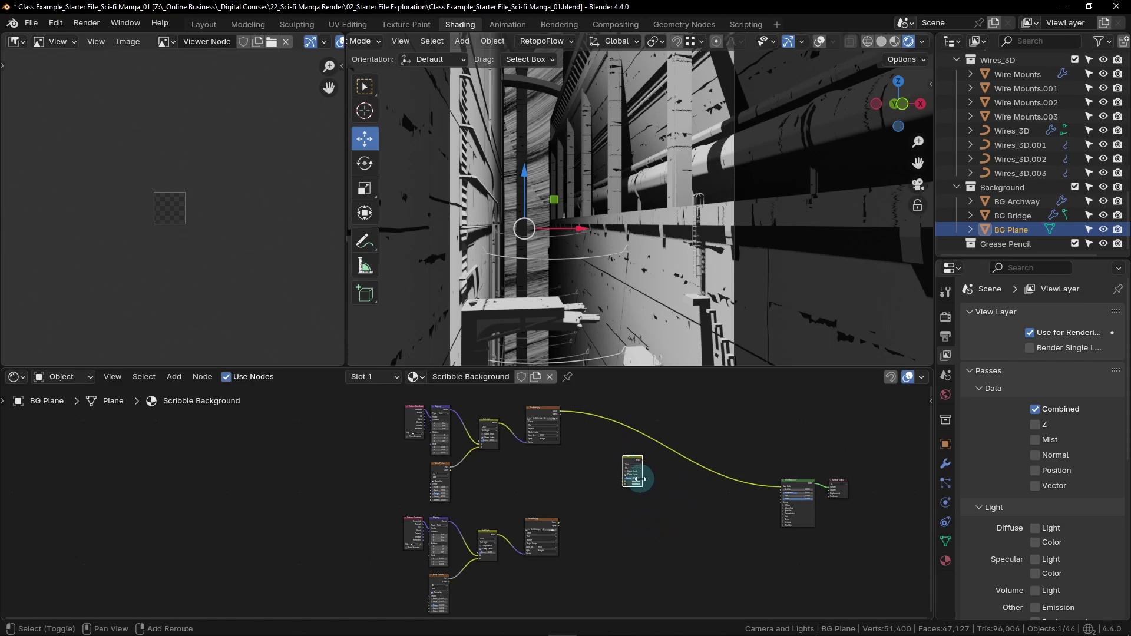
key("shift+d")
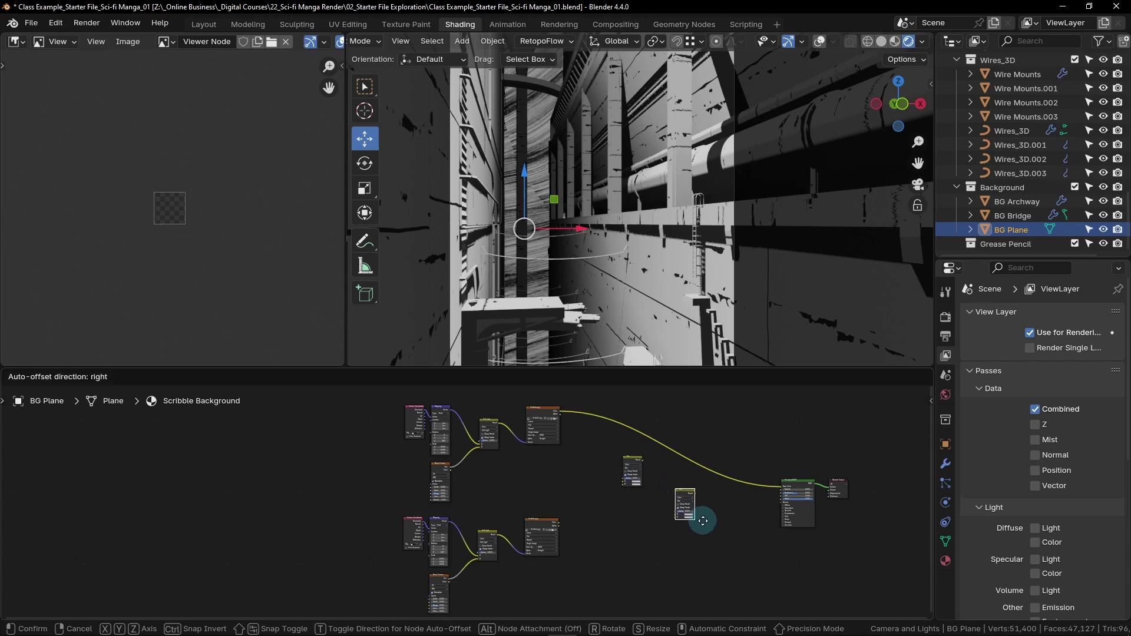
left_click(701, 533)
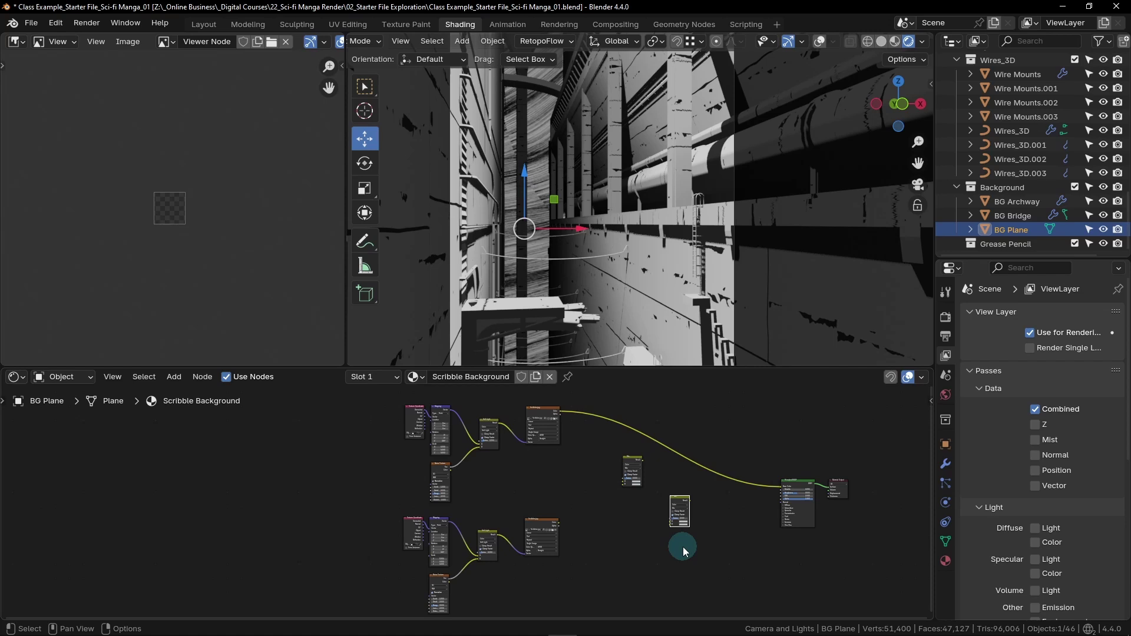
- Wire the scribble colours into the upper Mix's A and B inputs and its Result into Base Color
scroll(595, 426, "up", 4)
mouse_move(610, 461)
middle_mouse_down()
mouse_move(589, 496)
mouse_move(566, 501)
middle_mouse_up()
mouse_move(467, 405)
left_mouse_down()
mouse_move(493, 408)
mouse_move(564, 537)
mouse_move(603, 559)
left_mouse_up()
mouse_move(567, 581)
middle_mouse_down()
mouse_move(568, 472)
mouse_move(517, 463)
middle_mouse_up()
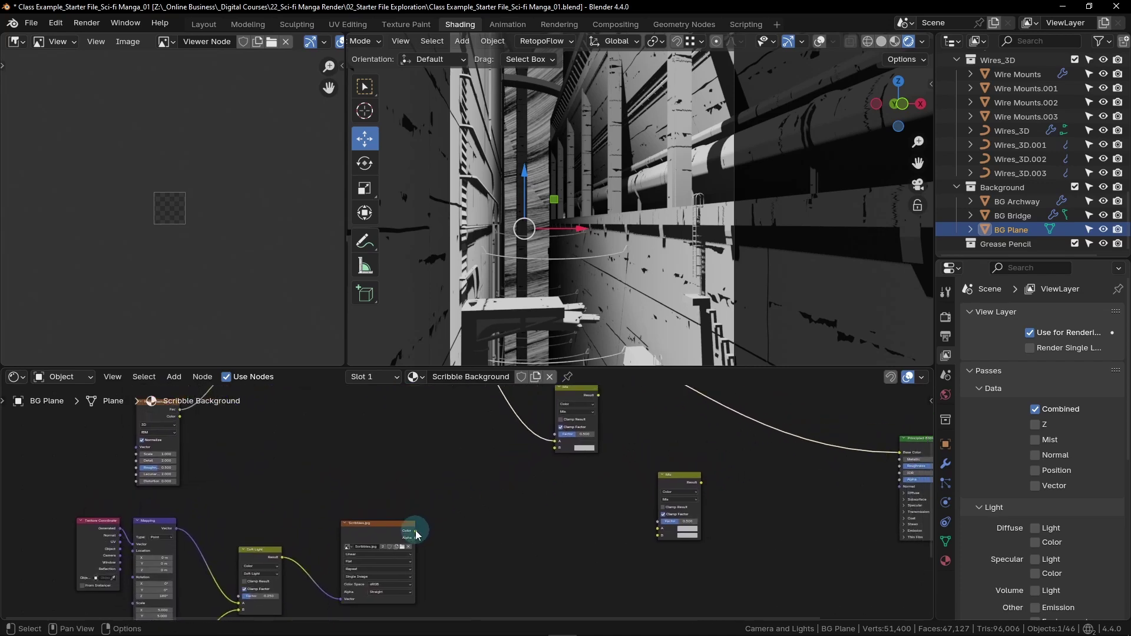
left_click_drag(415, 530, 555, 447)
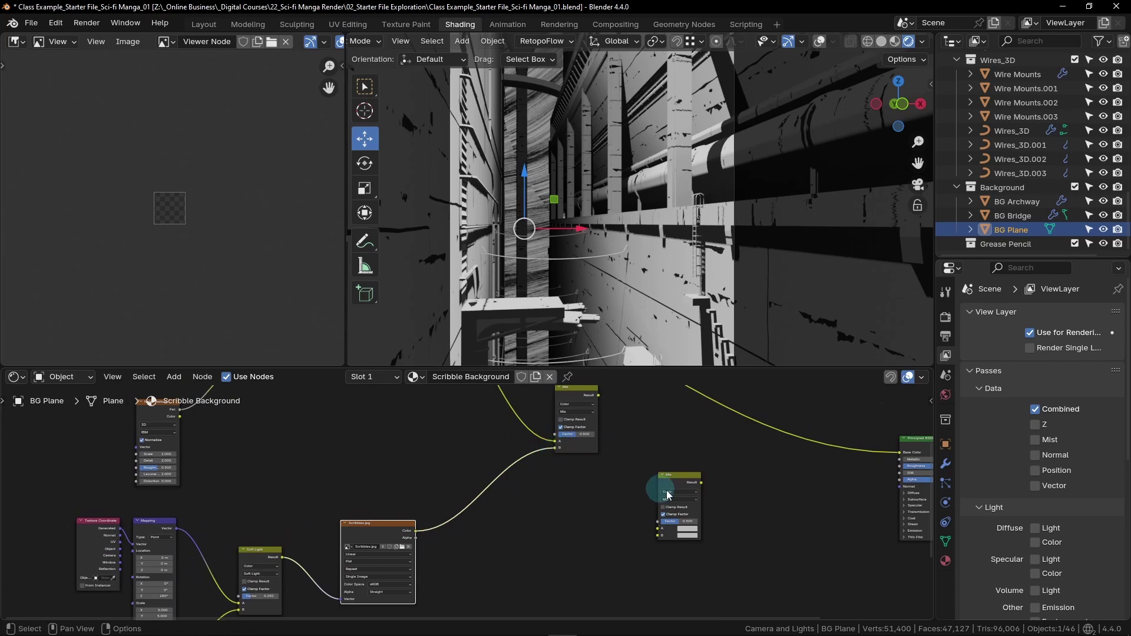
middle_click_drag(668, 495, 397, 455)
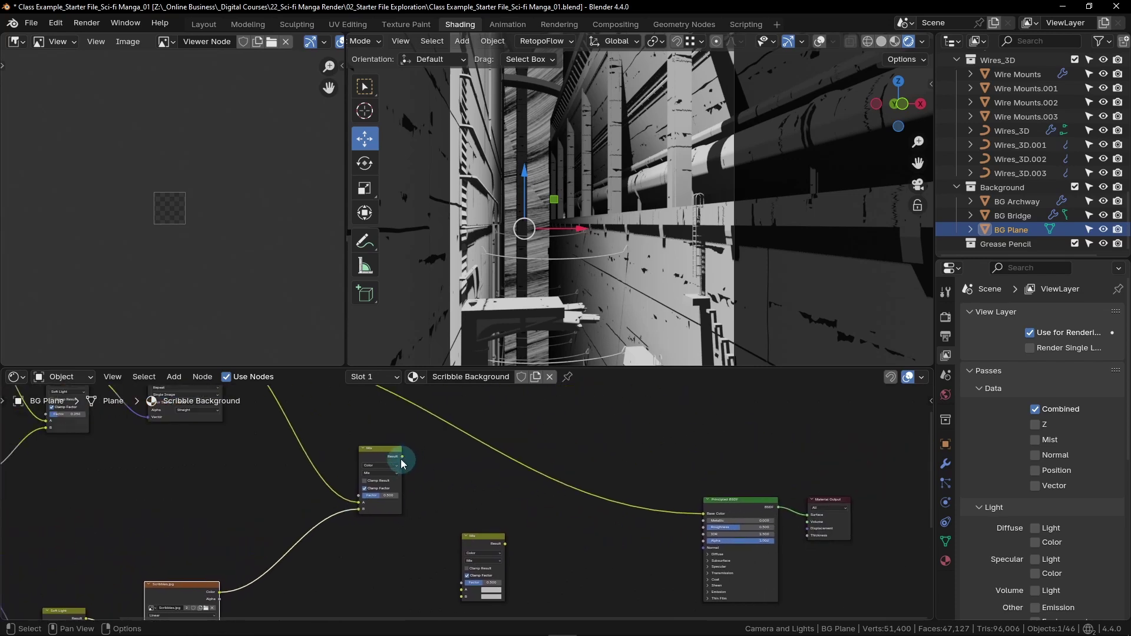
left_click_drag(403, 458, 705, 515)
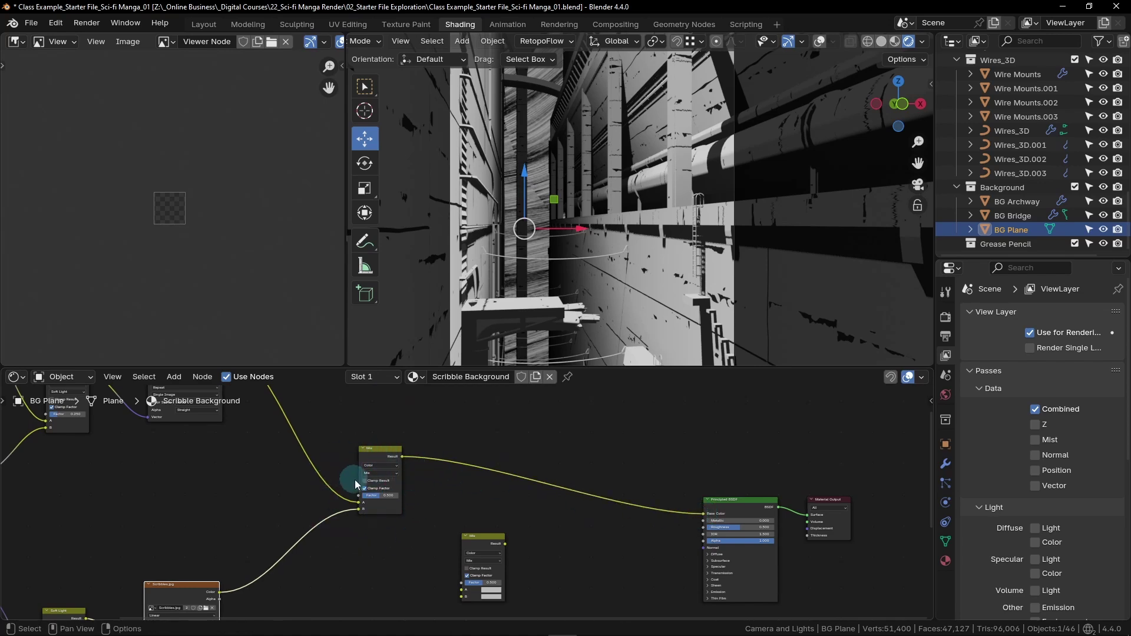
- Set the upper Mix node's blend mode to Multiply with factor 1.000
scroll(356, 483, "up", 3)
scroll(408, 492, "up", 2)
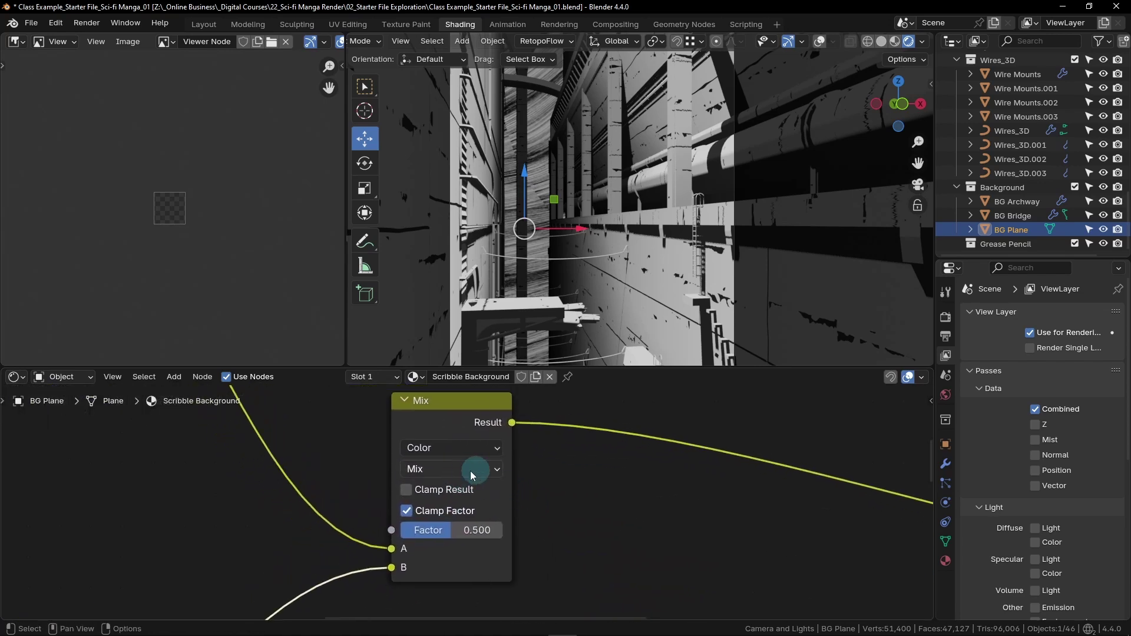
left_click(481, 469)
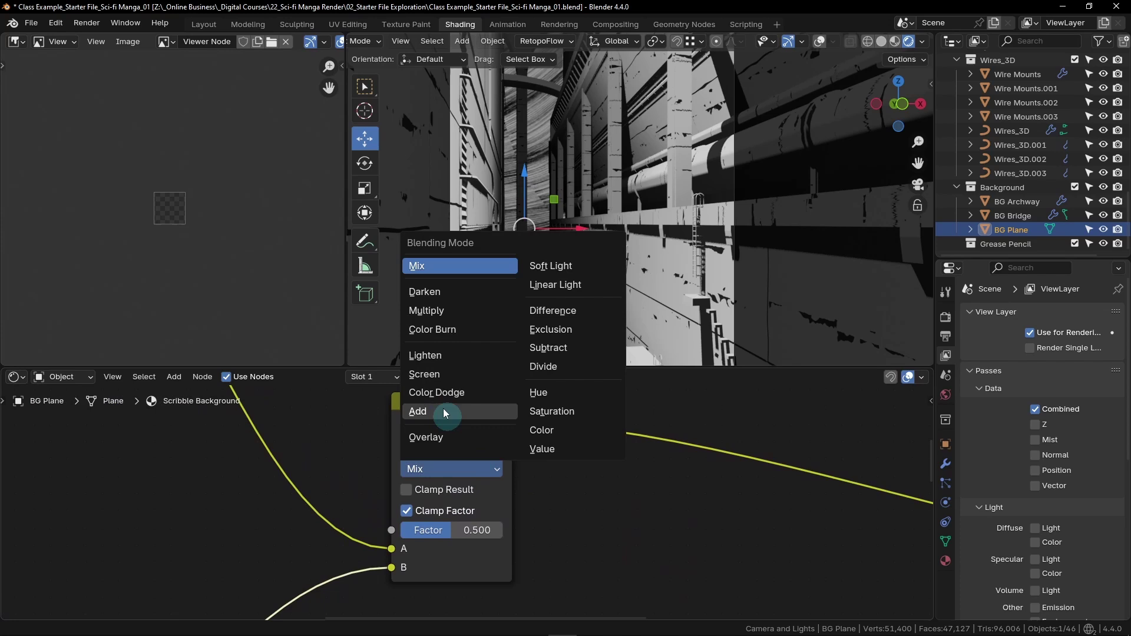
left_click(453, 311)
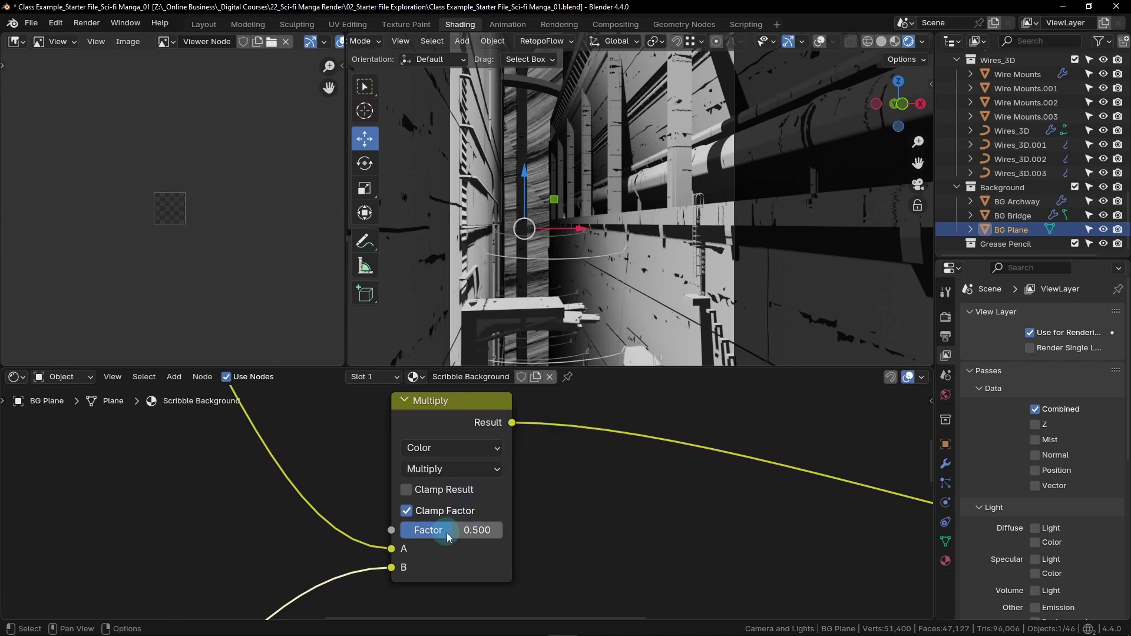
left_click_drag(454, 530, 581, 530)
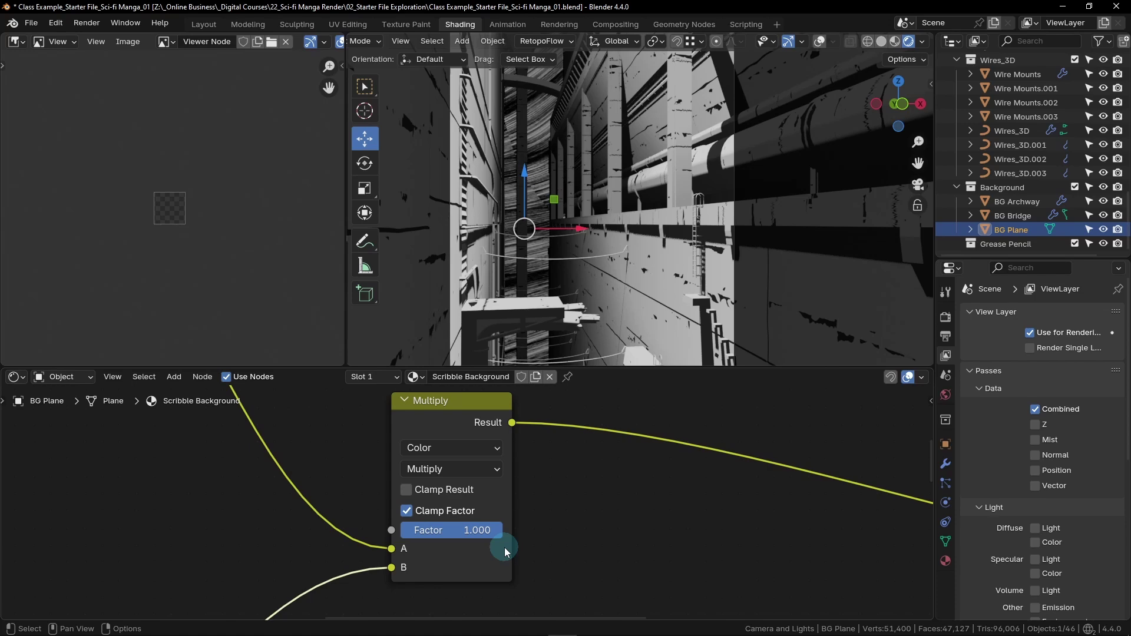
scroll(504, 548, "down", 7)
- Set the first scribble Mapping node to Location X -1.9 m, Rotation X 12.5° and Rotation Z 0°
middle_click_drag(328, 581, 475, 472)
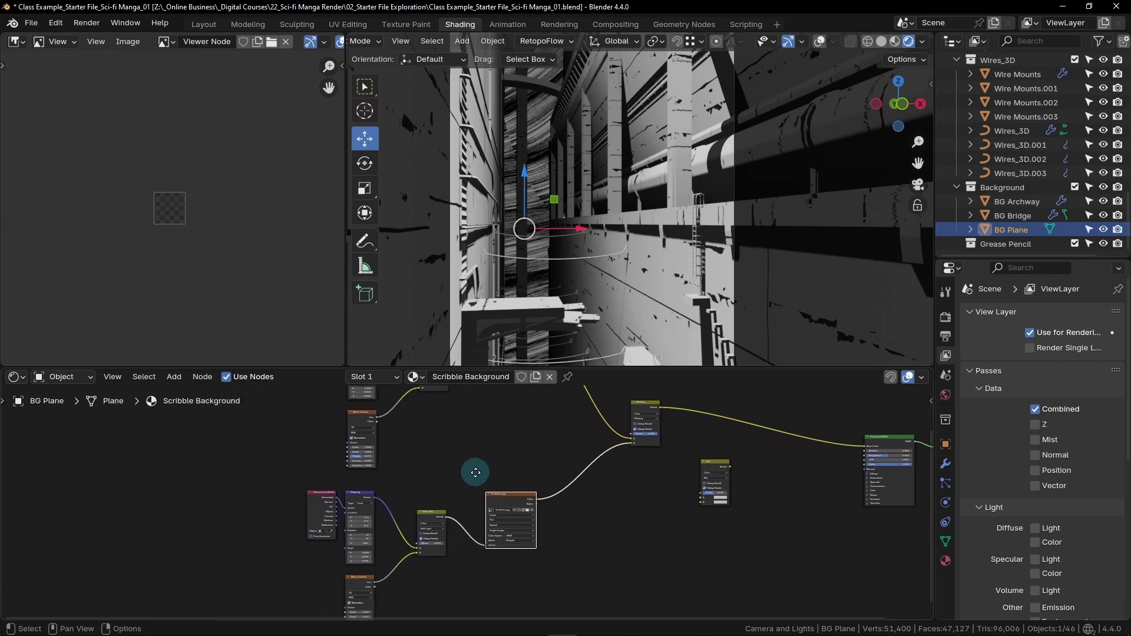
scroll(302, 546, "up", 5)
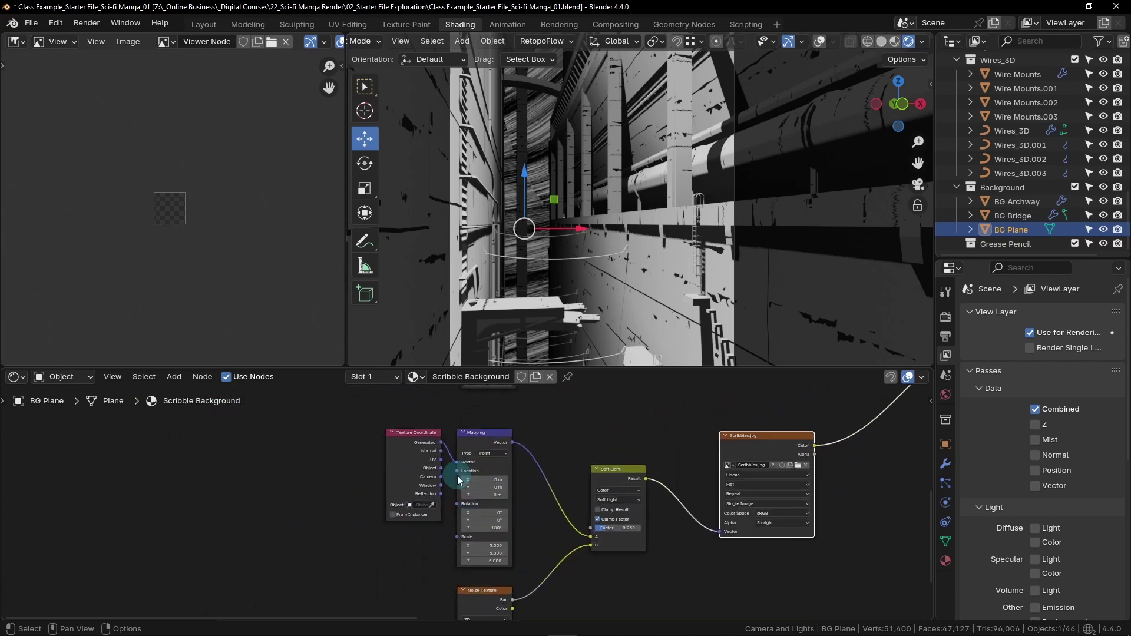
scroll(465, 495, "up", 2)
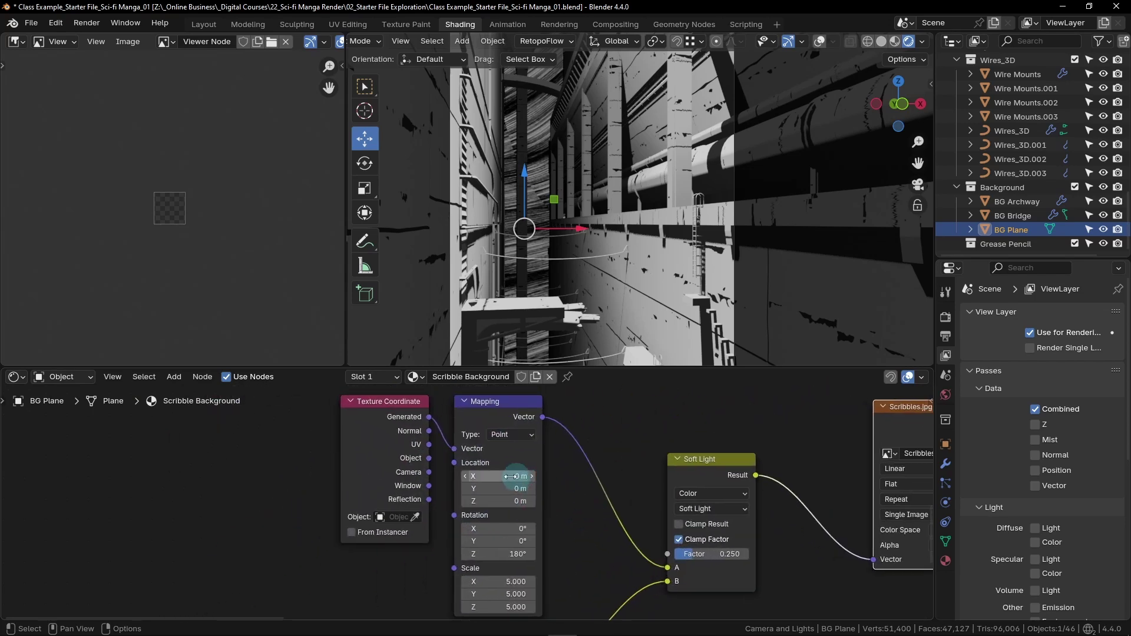
left_click(498, 476)
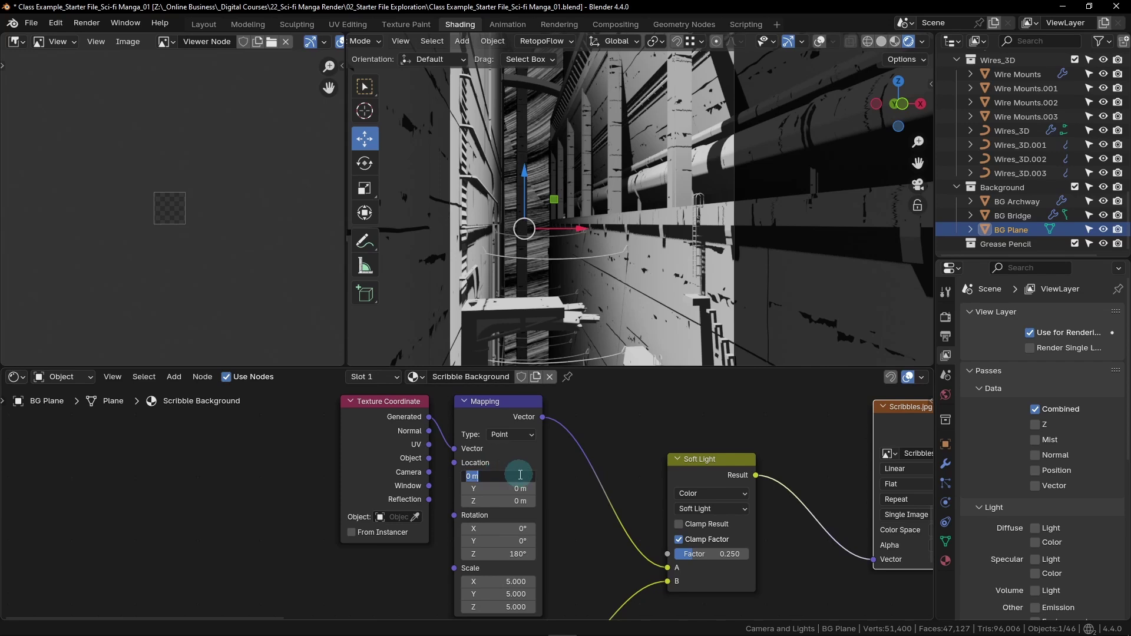
type("-1.9")
key("Return")
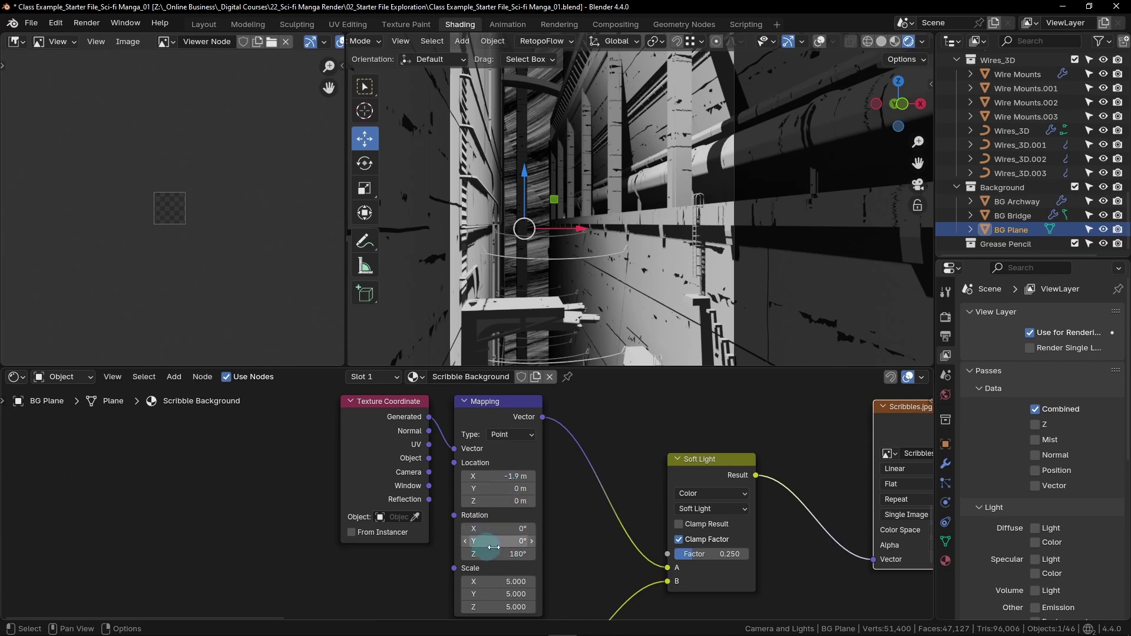
scroll(521, 511, "up", 1)
left_click(521, 511)
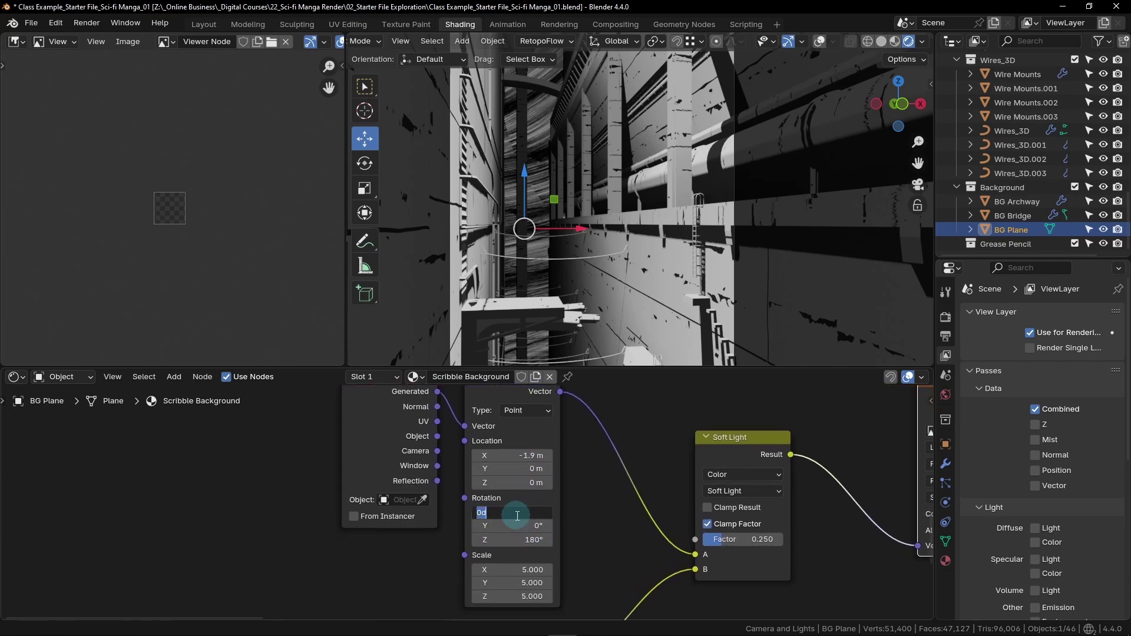
type("12.5")
key("Return")
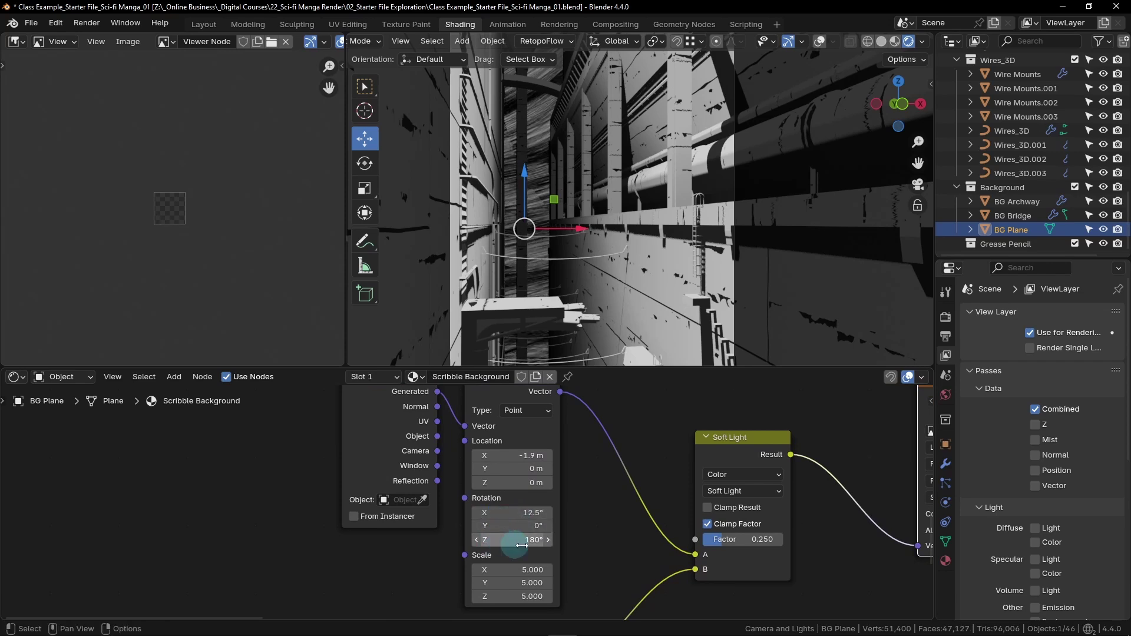
left_click(528, 540)
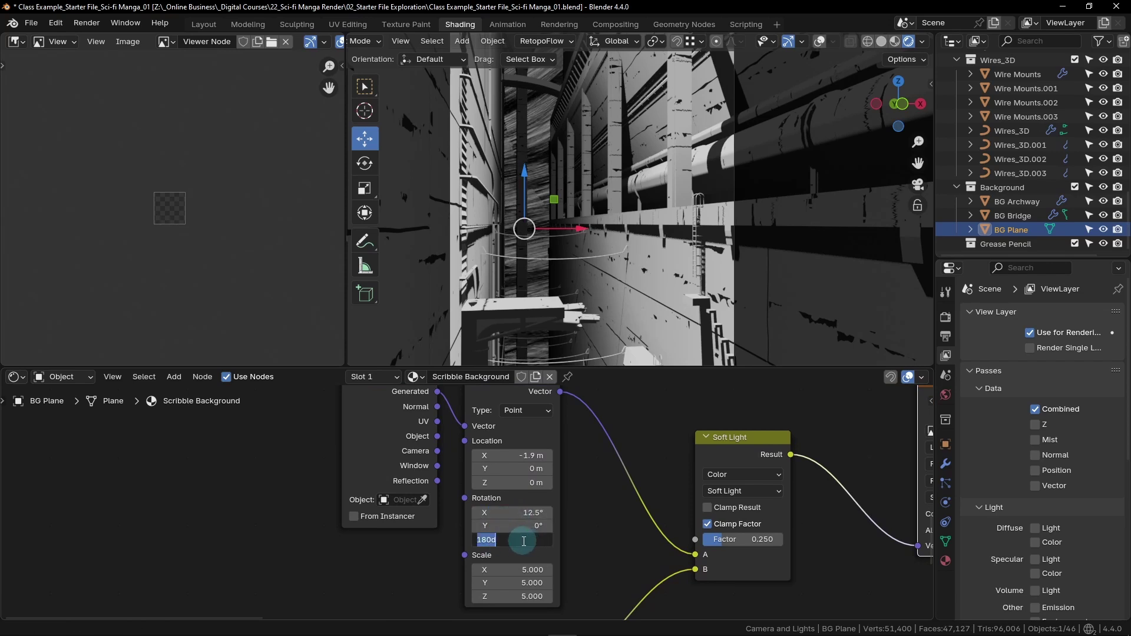
type("0")
key("Return")
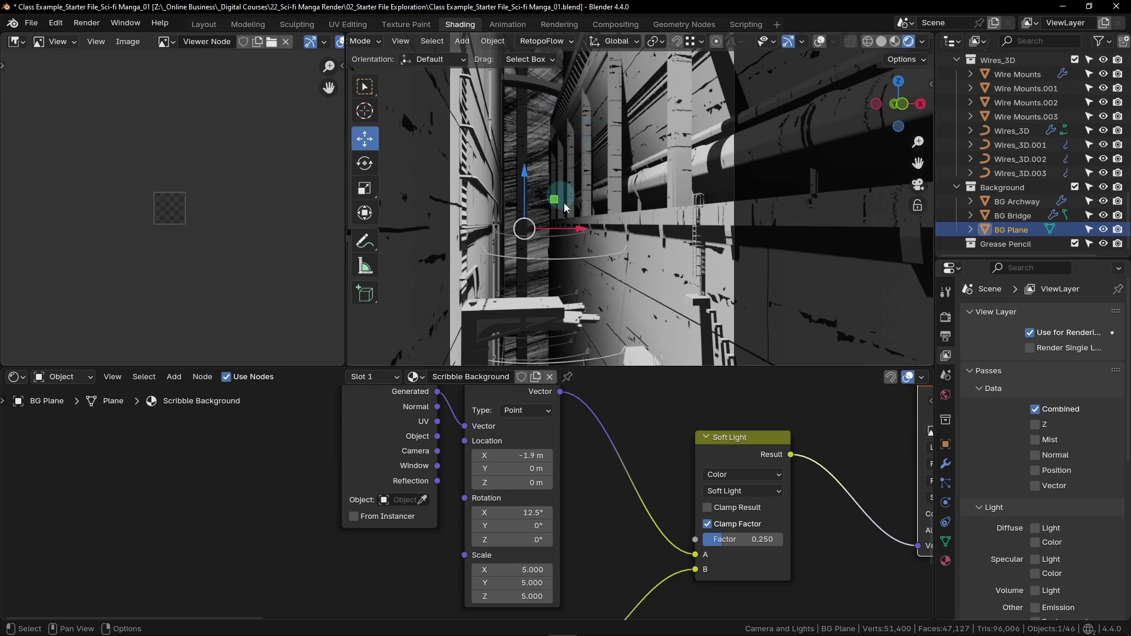
middle_click_drag(564, 203, 554, 159)
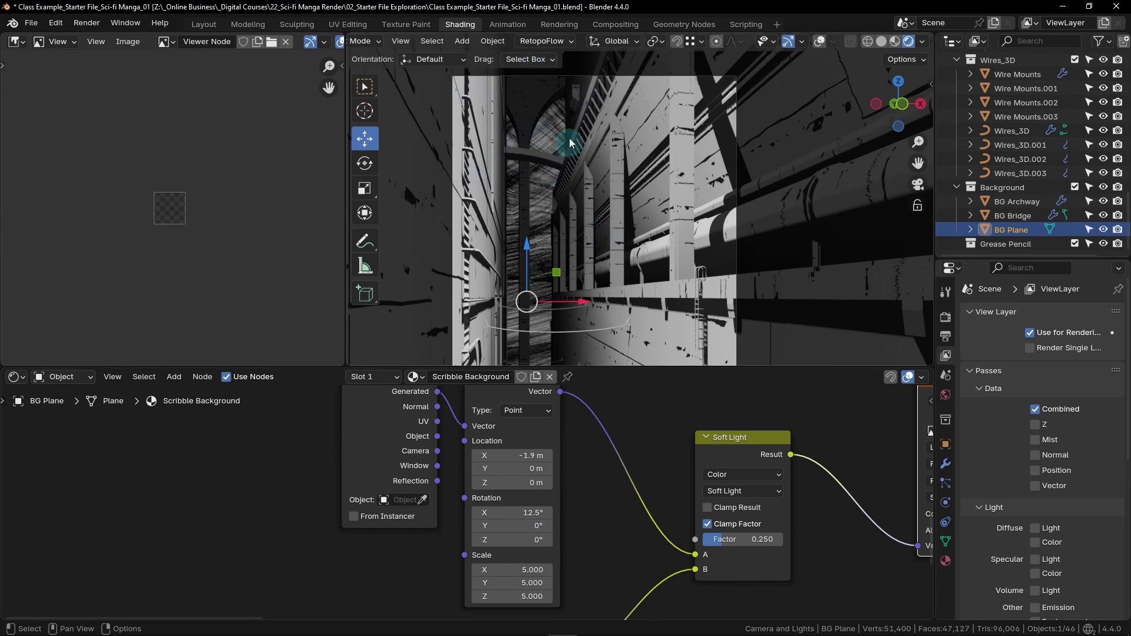
- Box-select the input nodes of both scribble chains and move them further left
middle_click_drag(538, 188, 531, 292)
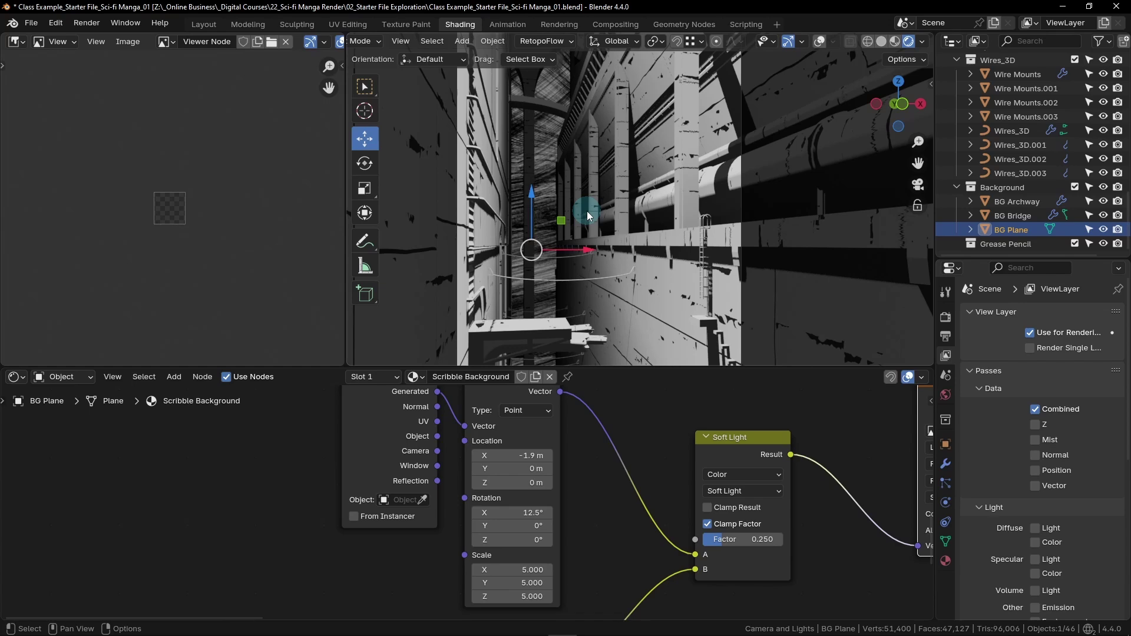
scroll(677, 445, "down", 5)
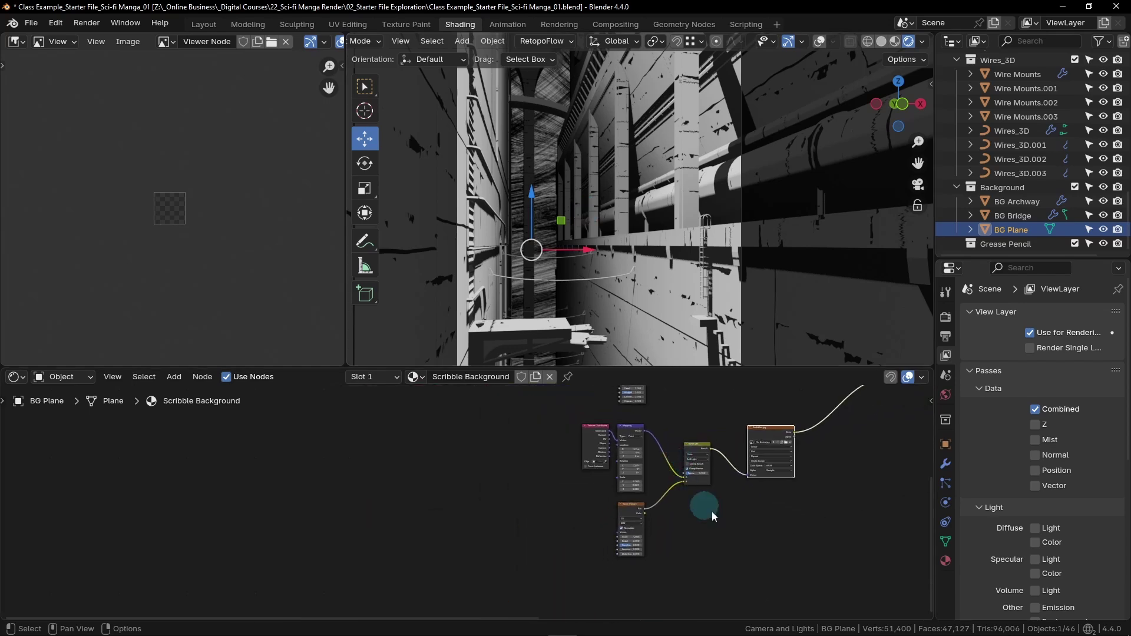
scroll(809, 478, "down", 3)
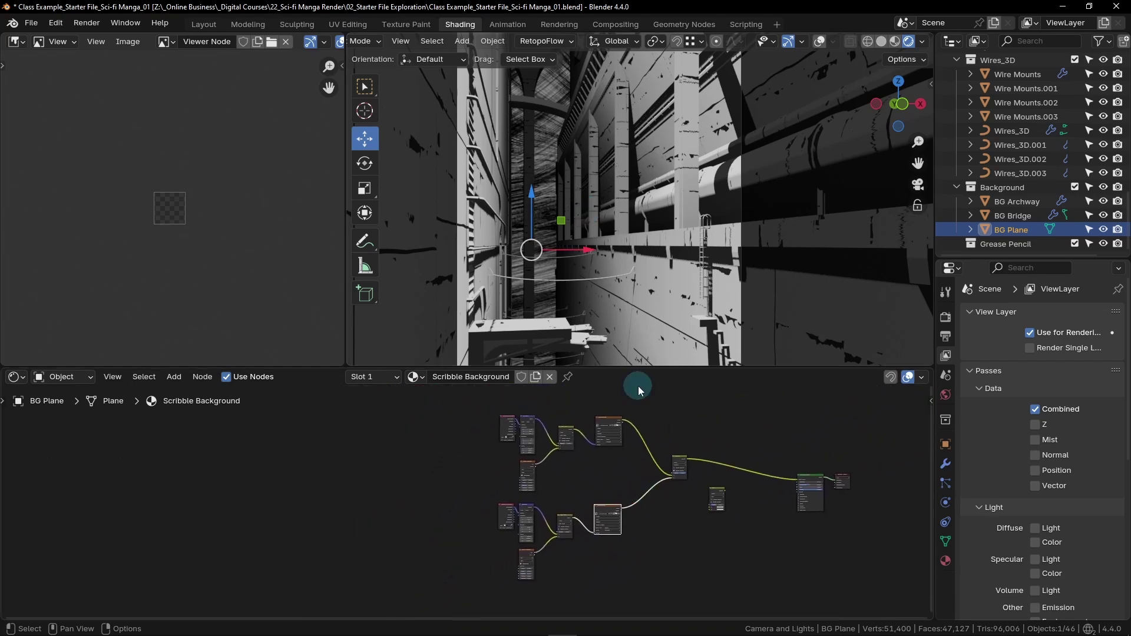
left_click_drag(638, 386, 469, 597)
key("g")
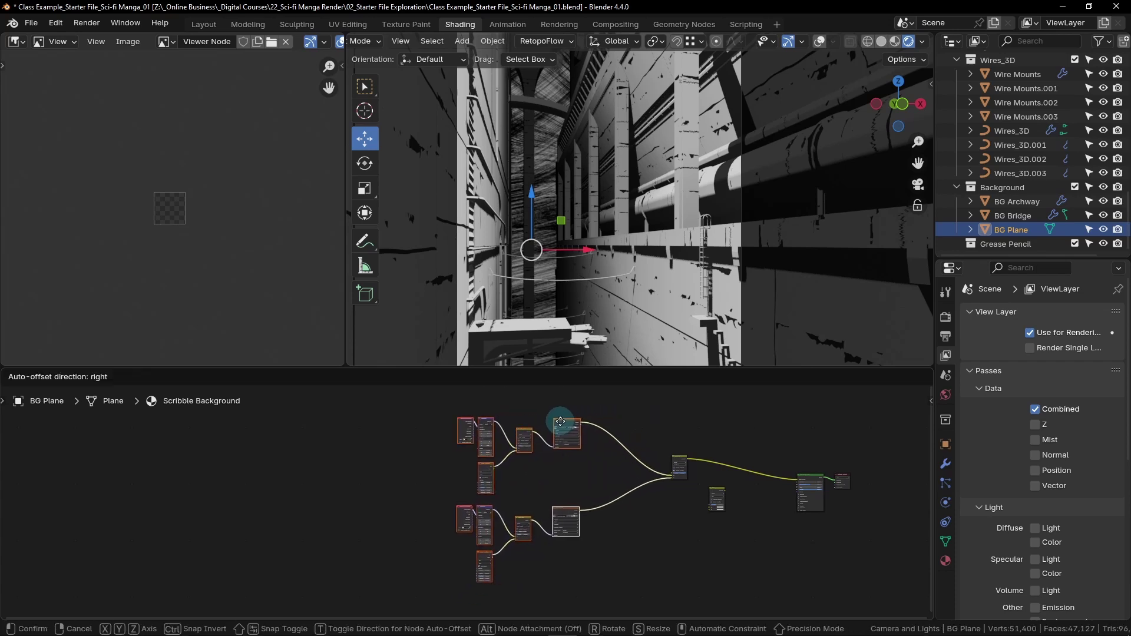
left_click(559, 422)
- Add a Color Ramp node found by searching 'color r' and place it in the scribble chain
key("shift+a")
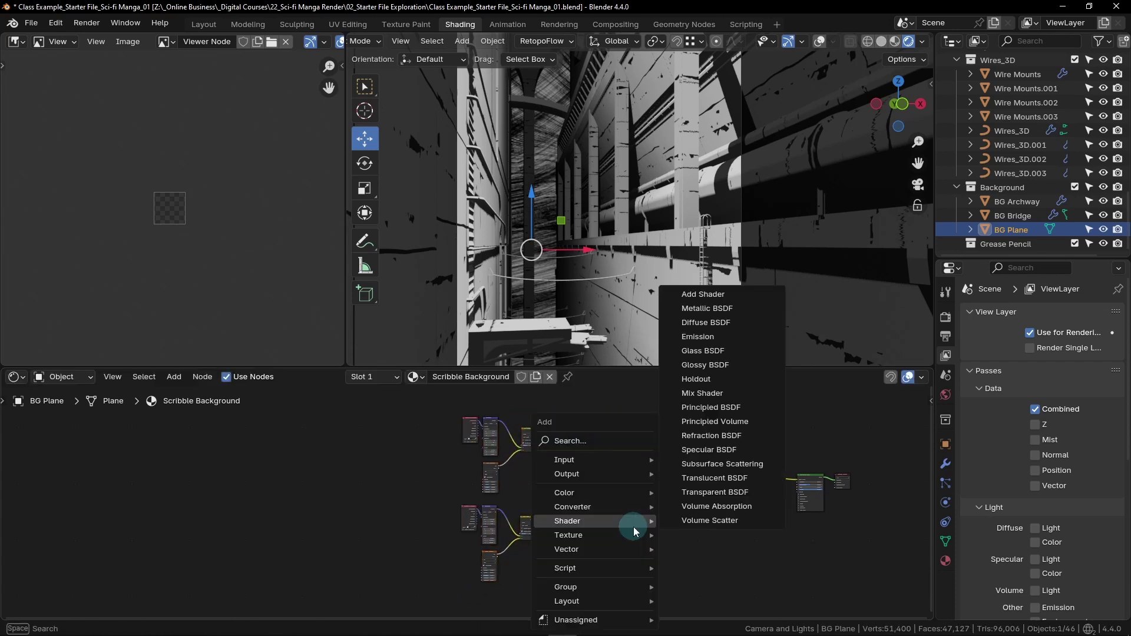
left_click(600, 442)
type("c")
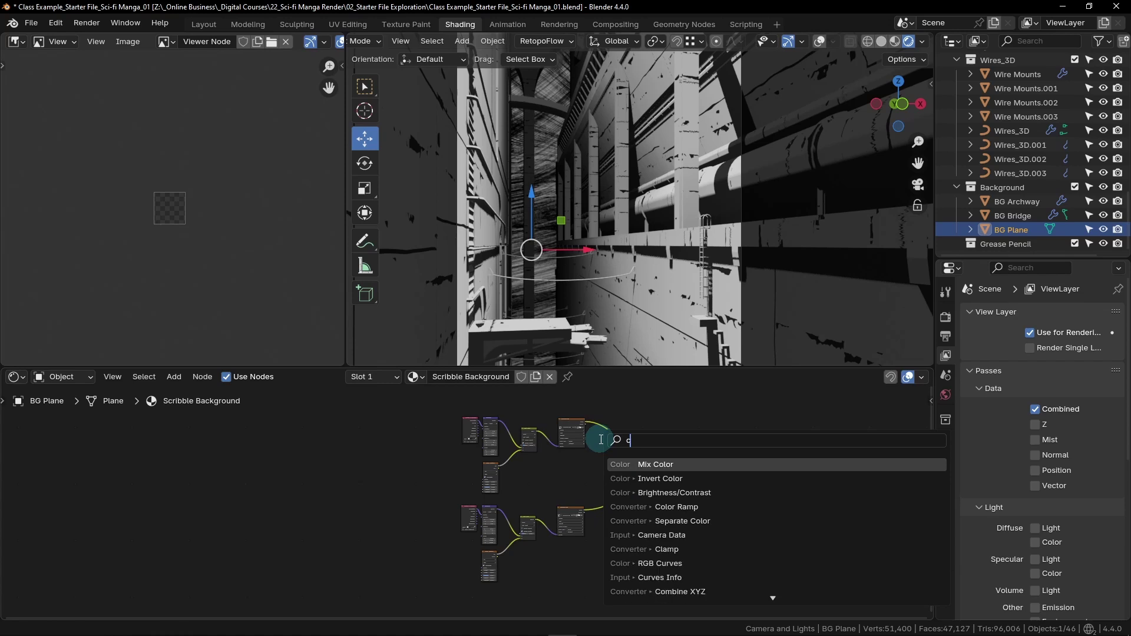
type("olor r")
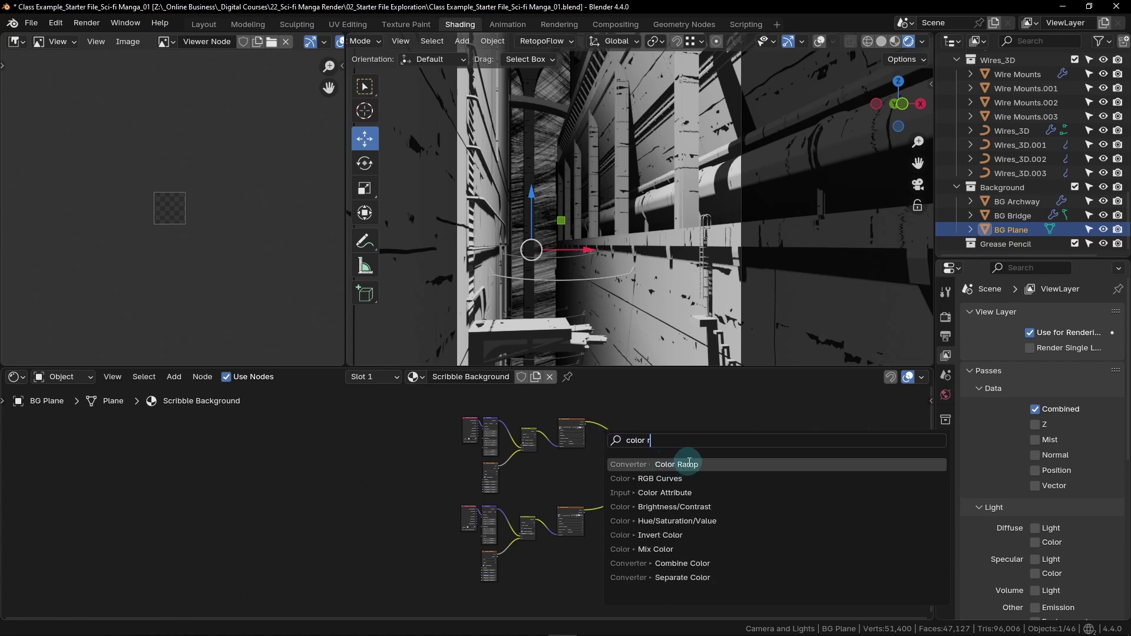
left_click(682, 465)
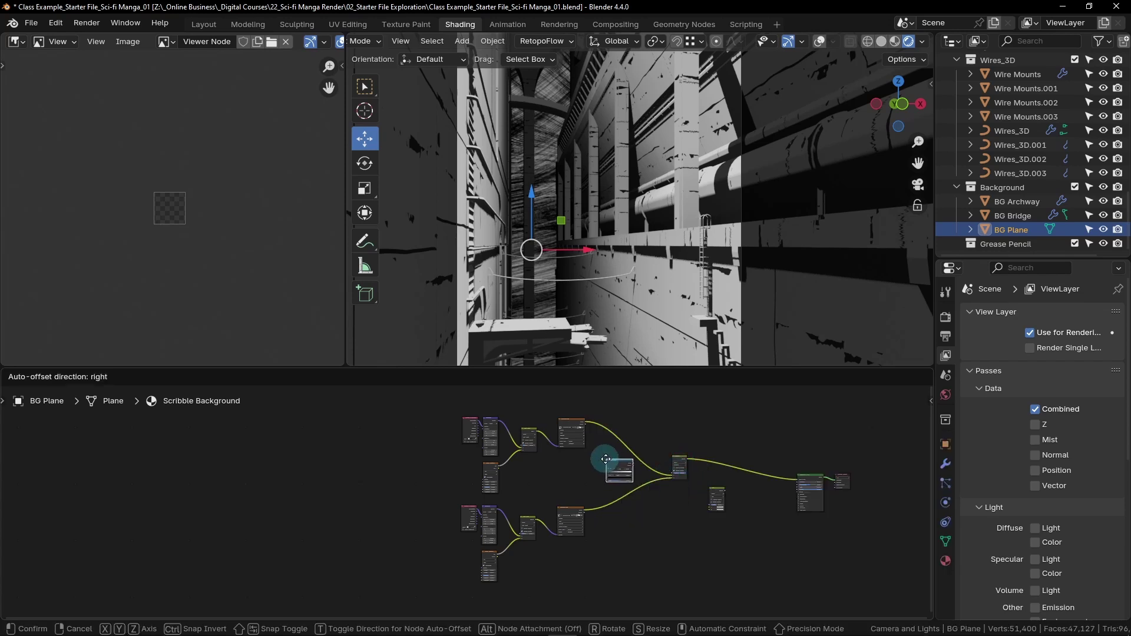
left_click(606, 460)
scroll(607, 462, "up", 3)
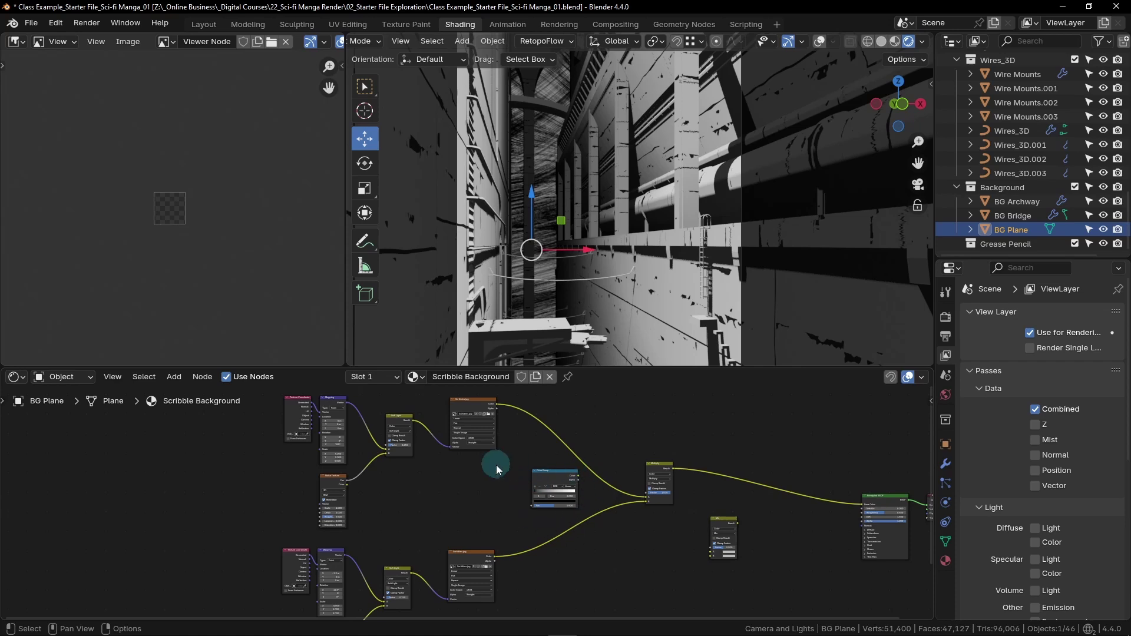
mouse_move(552, 477)
left_mouse_down()
mouse_move(525, 477)
mouse_move(550, 434)
left_mouse_up()
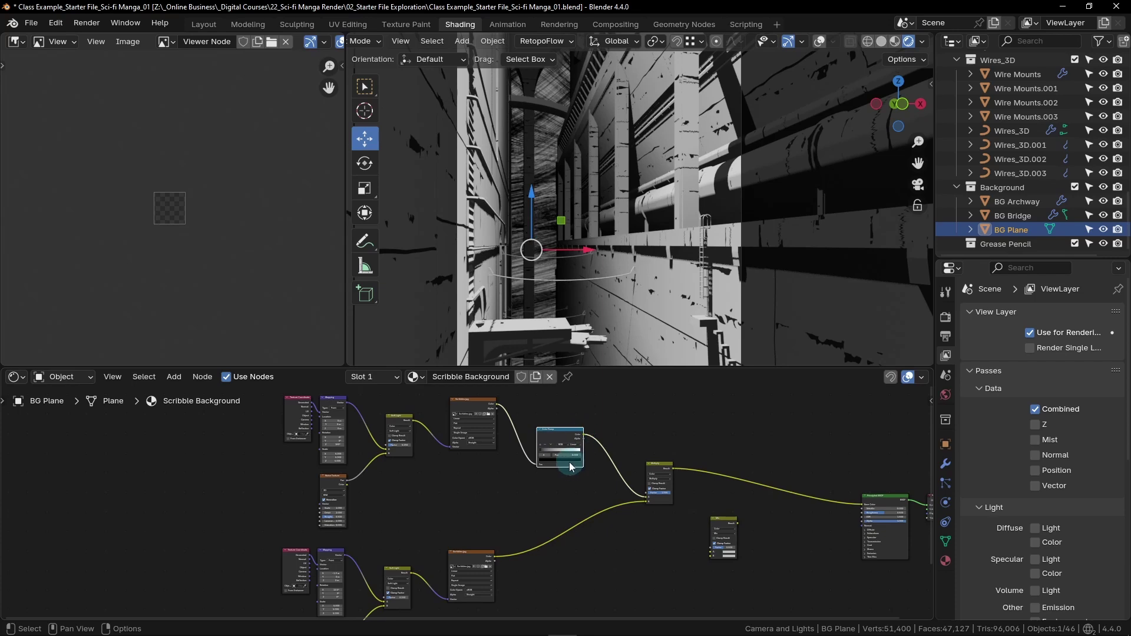
- Set the Color Ramp's white stop position to 0.700
scroll(570, 473, "up", 5)
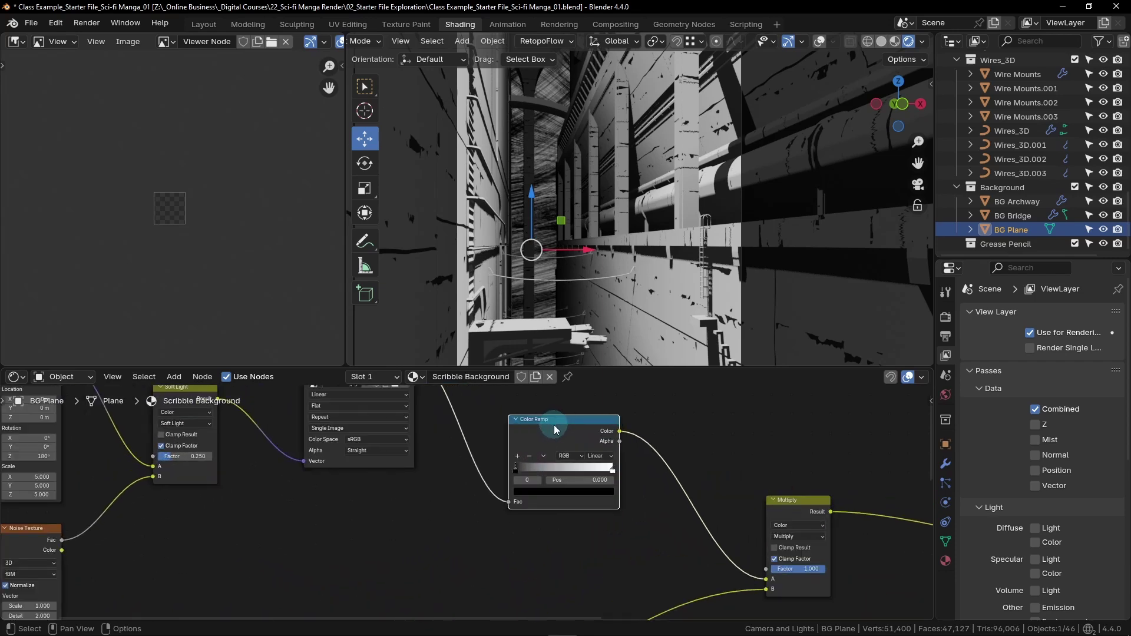
scroll(584, 454, "up", 2)
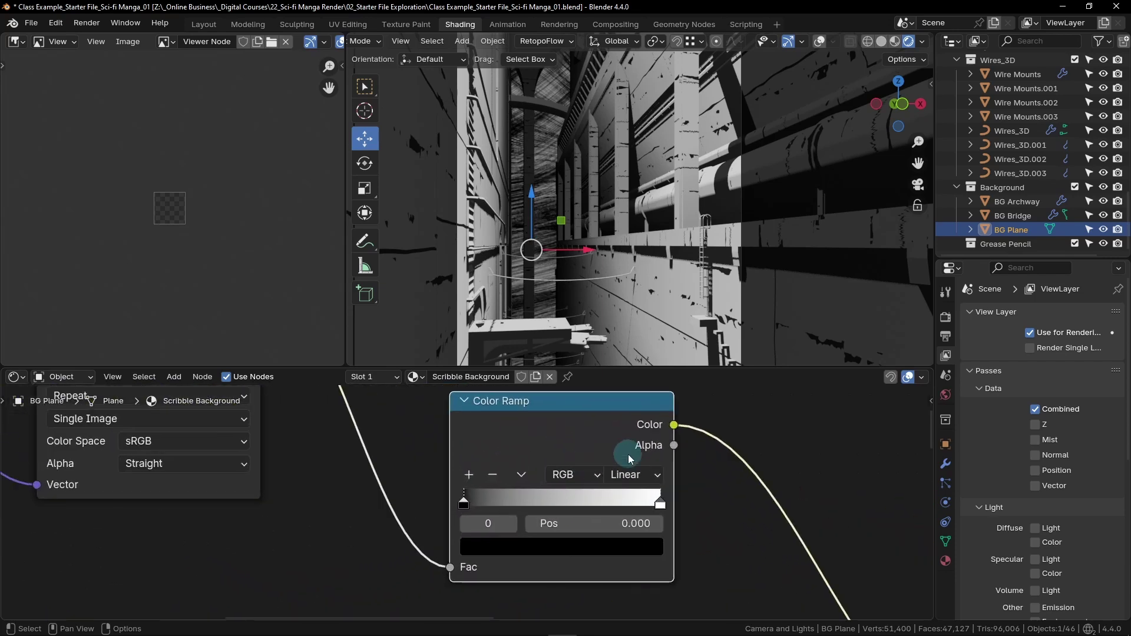
left_click(661, 503)
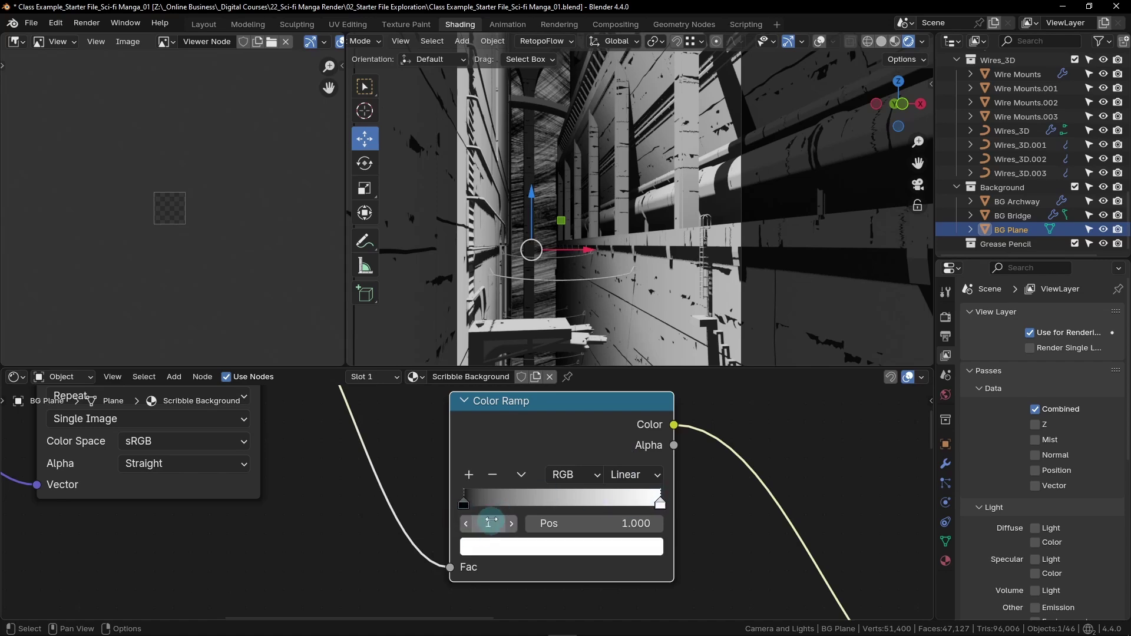
left_click(622, 522)
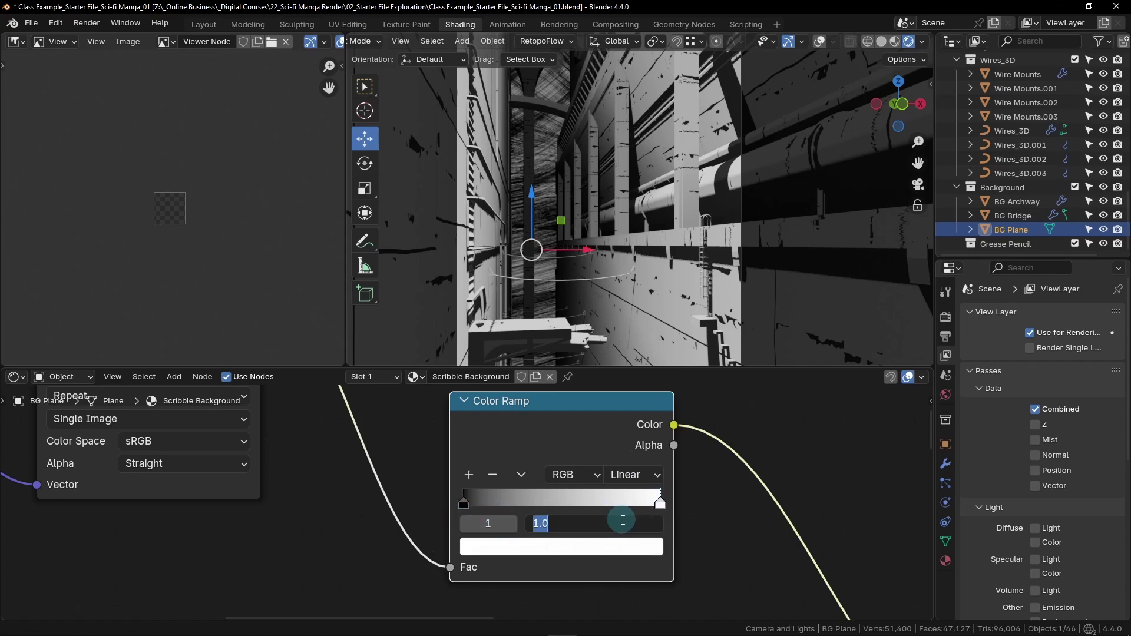
type(".7")
key("Return")
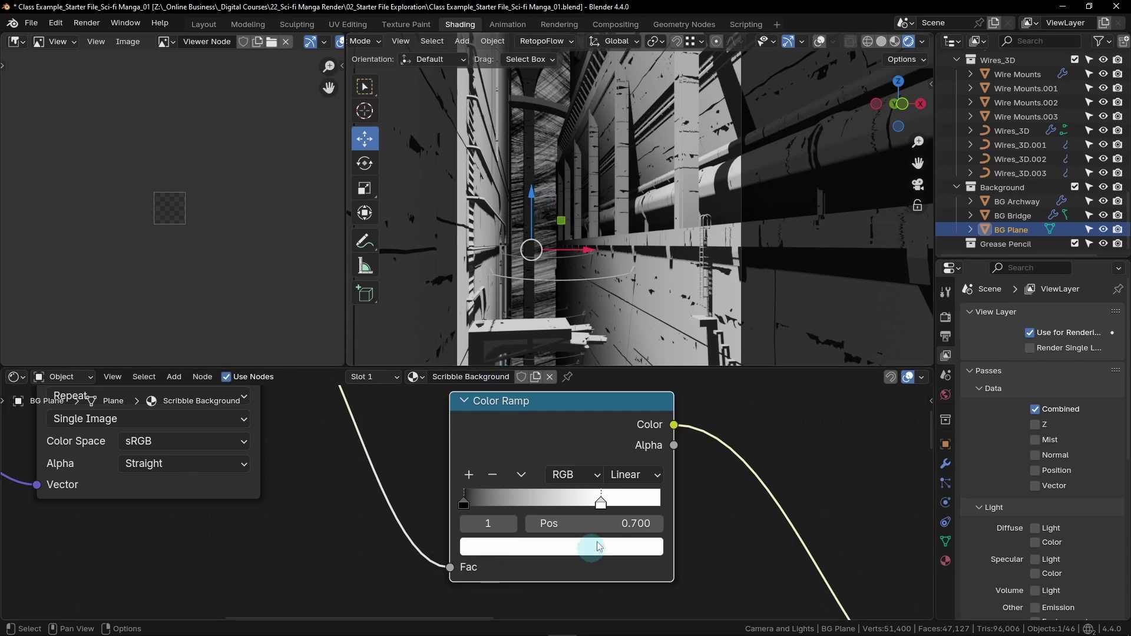
- Duplicate the Color Ramp and place the copy below the original for the lower chain
scroll(571, 481, "down", 4)
scroll(572, 480, "down", 3)
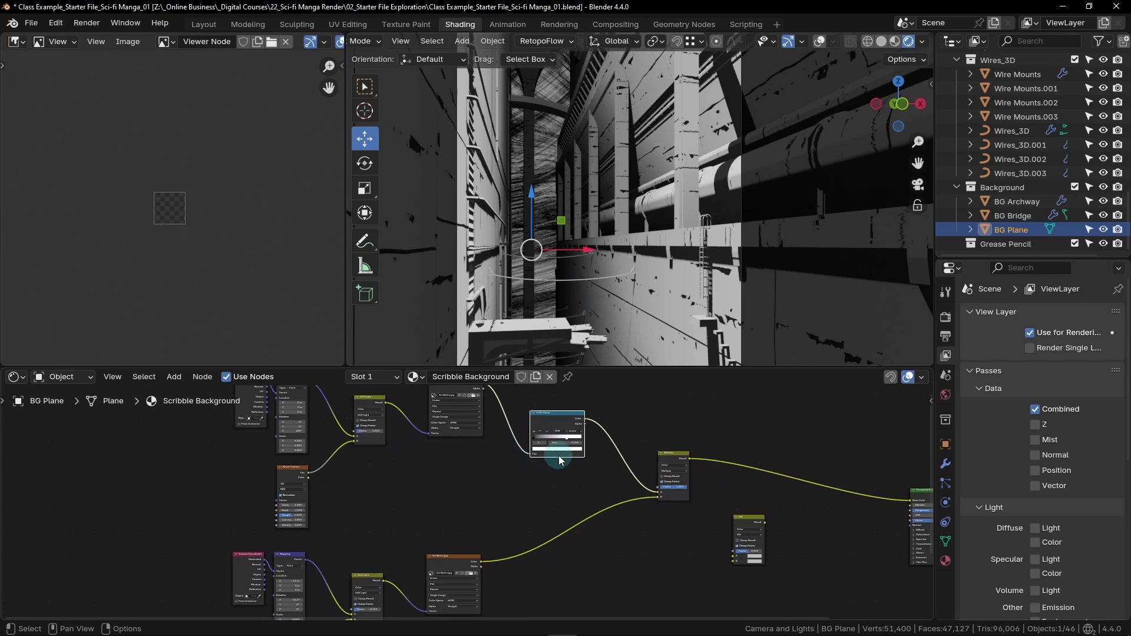
key("shift+d")
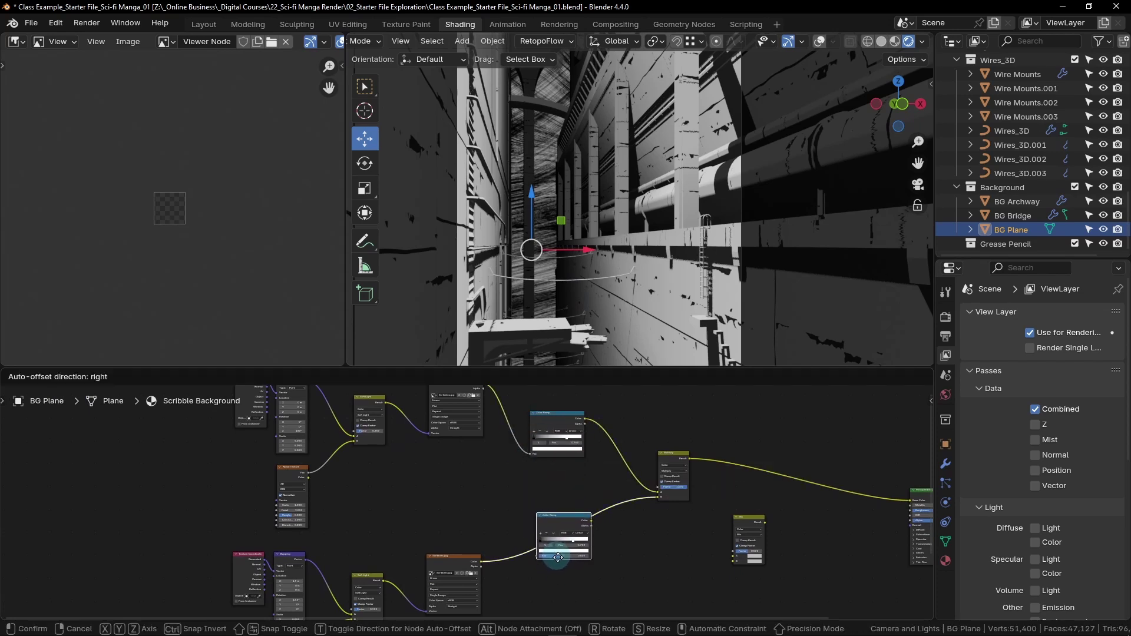
left_click(552, 552)
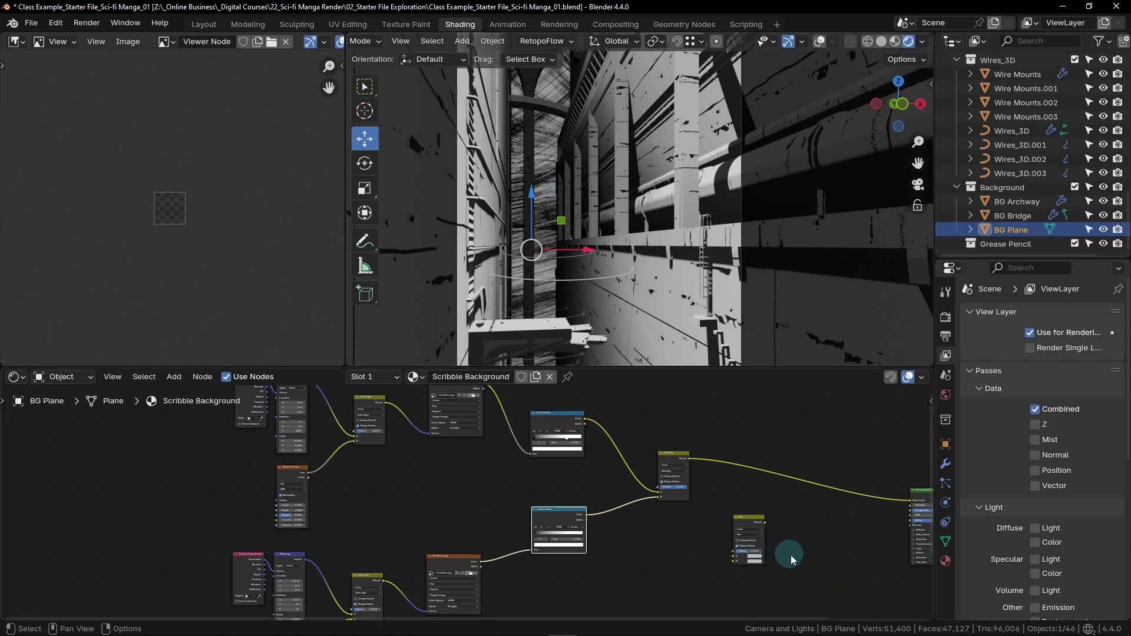
- Insert a new Mix node before Principled BSDF, set to Multiply at factor 1.000
middle_click_drag(798, 532, 488, 507)
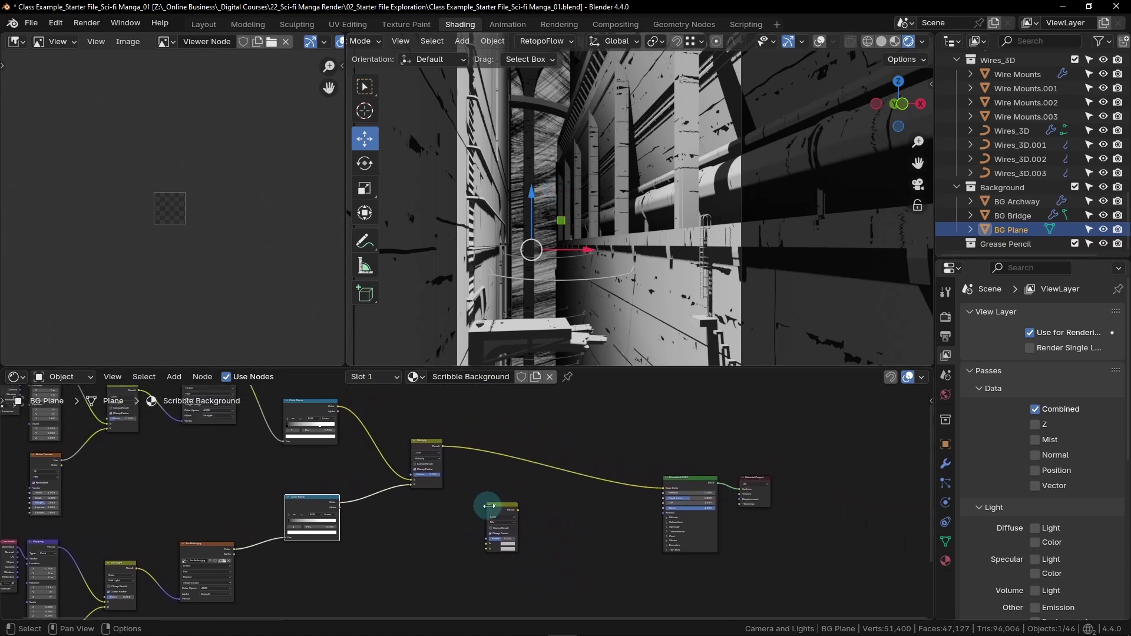
left_click_drag(490, 507, 537, 452)
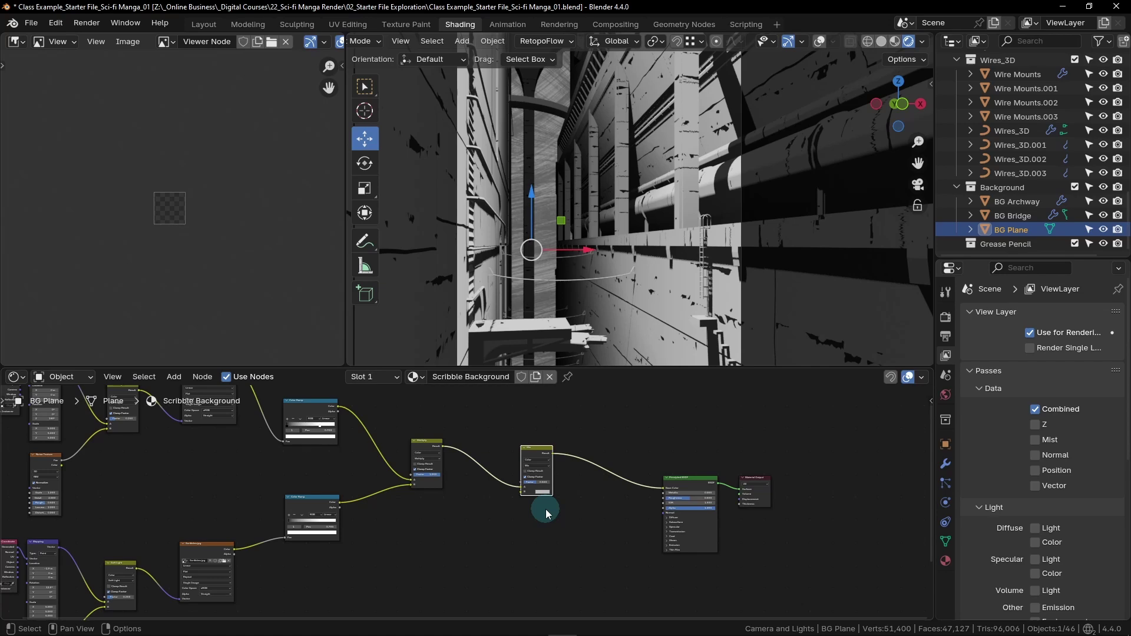
scroll(542, 471, "up", 2)
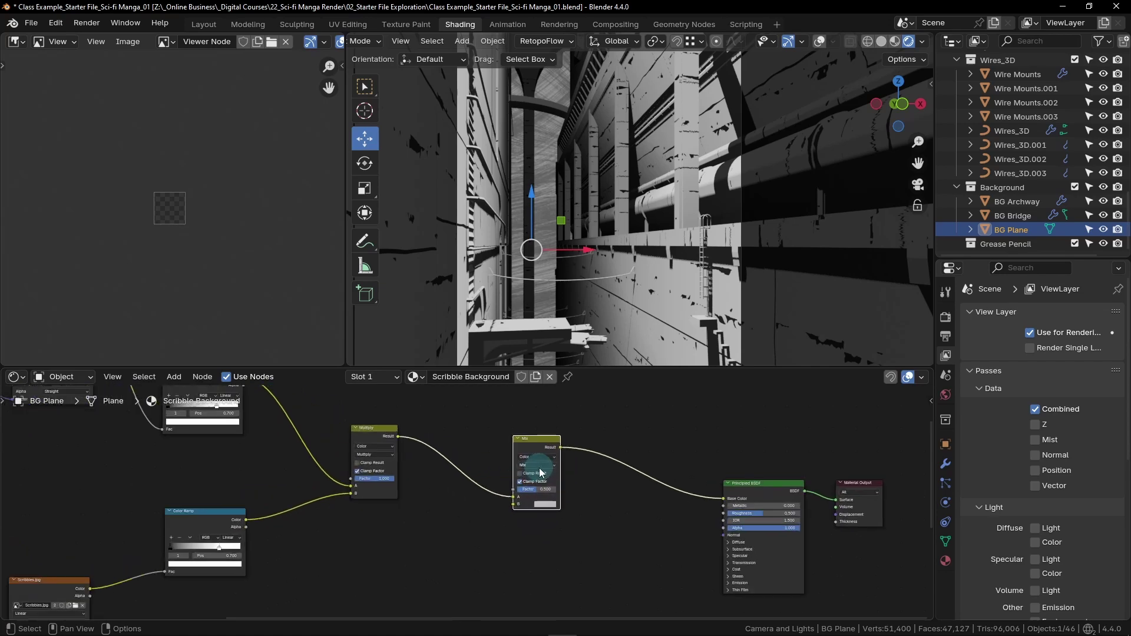
scroll(541, 471, "up", 4)
left_click(538, 462)
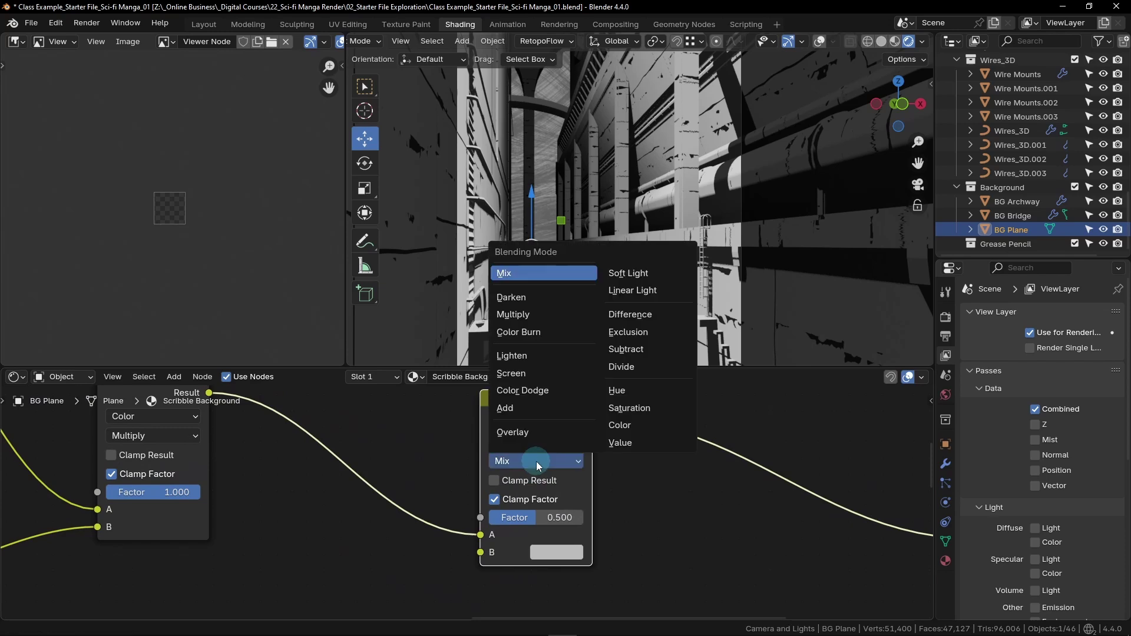
left_click(536, 316)
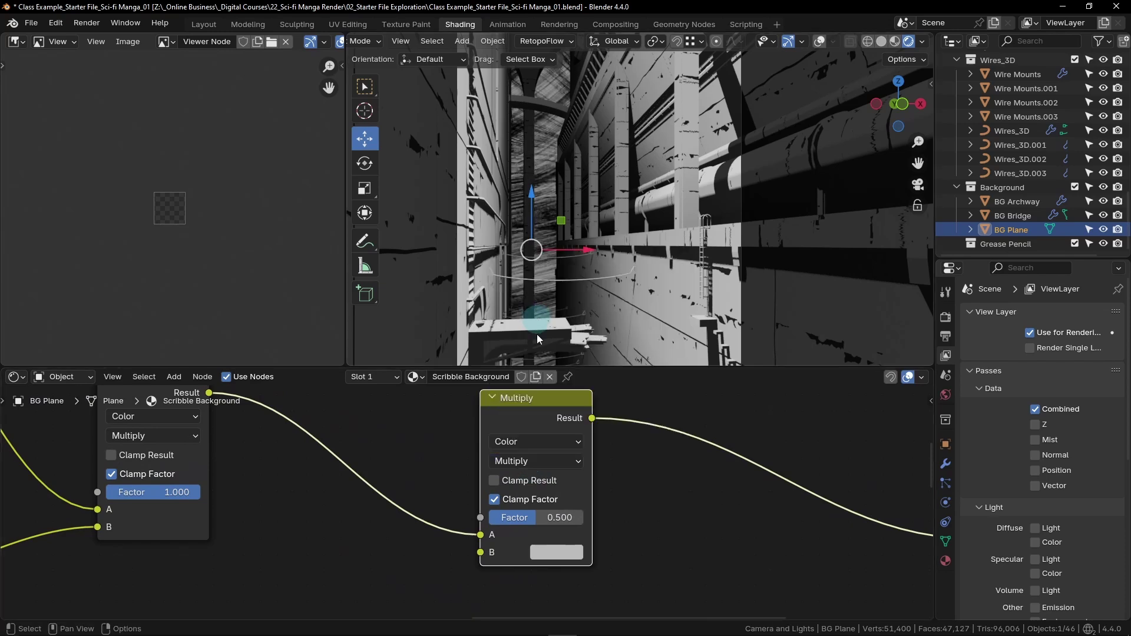
left_click(537, 519)
type("1")
key("Return")
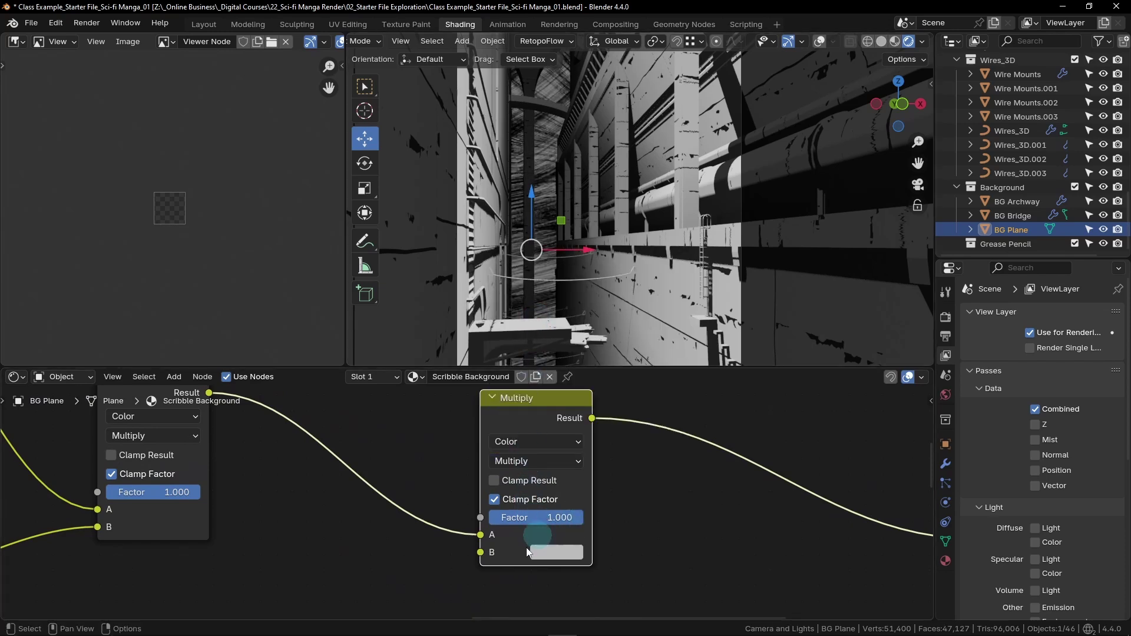
- Set the new Multiply node's B colour to a near-black value of .02
left_click(558, 557)
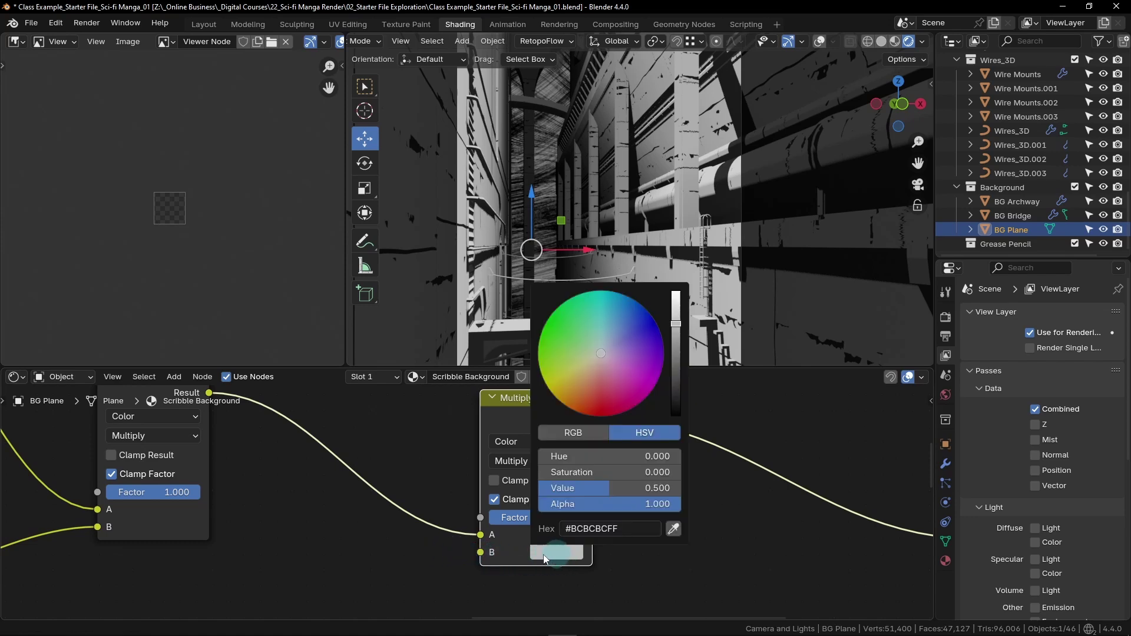
left_click(610, 489)
type(".02")
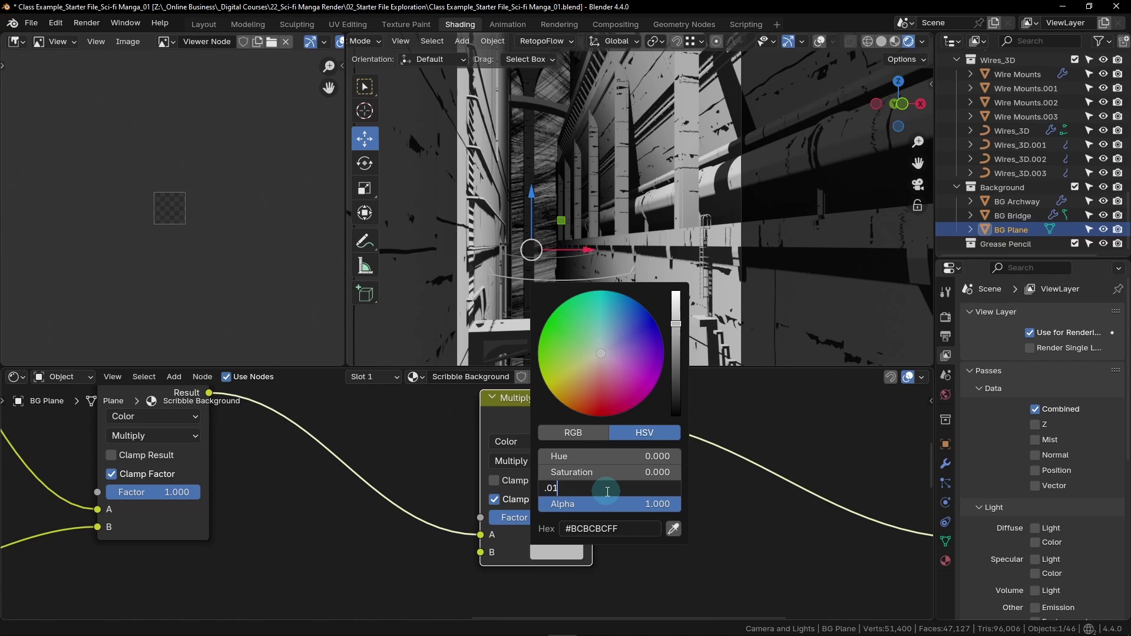
key("Return")
scroll(546, 125, "up", 4)
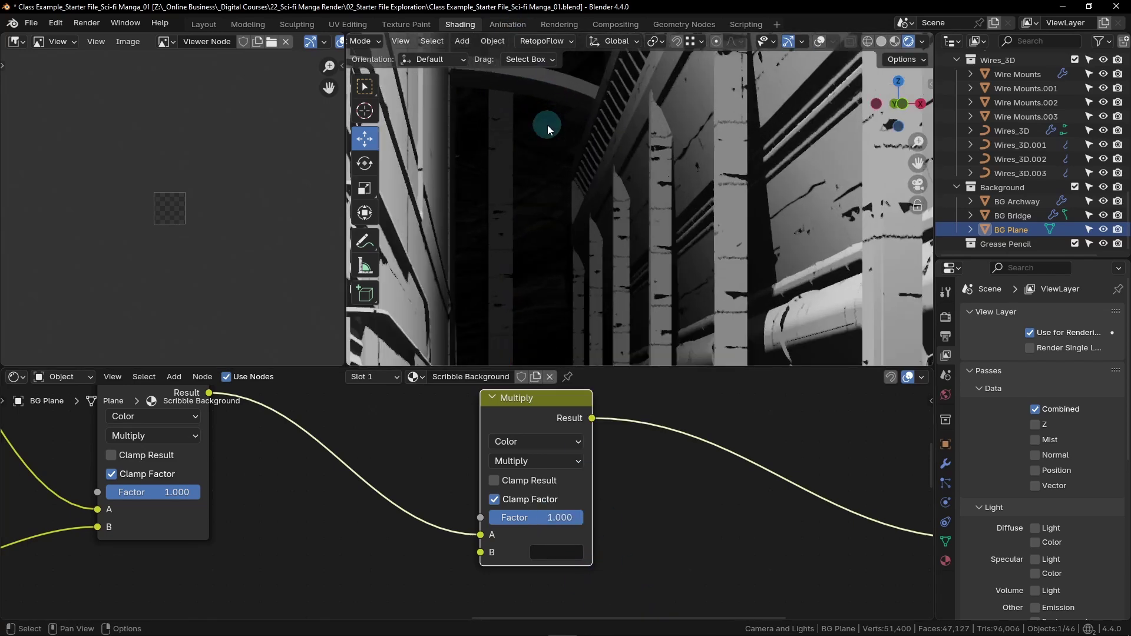
scroll(533, 221, "up", 5)
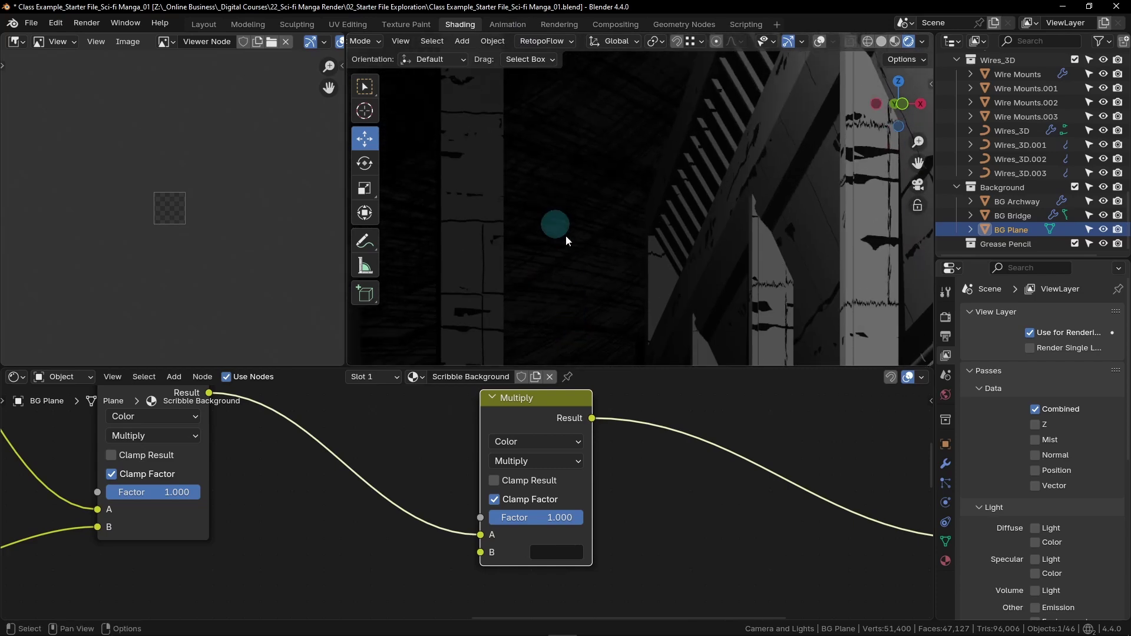
scroll(581, 260, "up", 3)
scroll(553, 270, "up", 8)
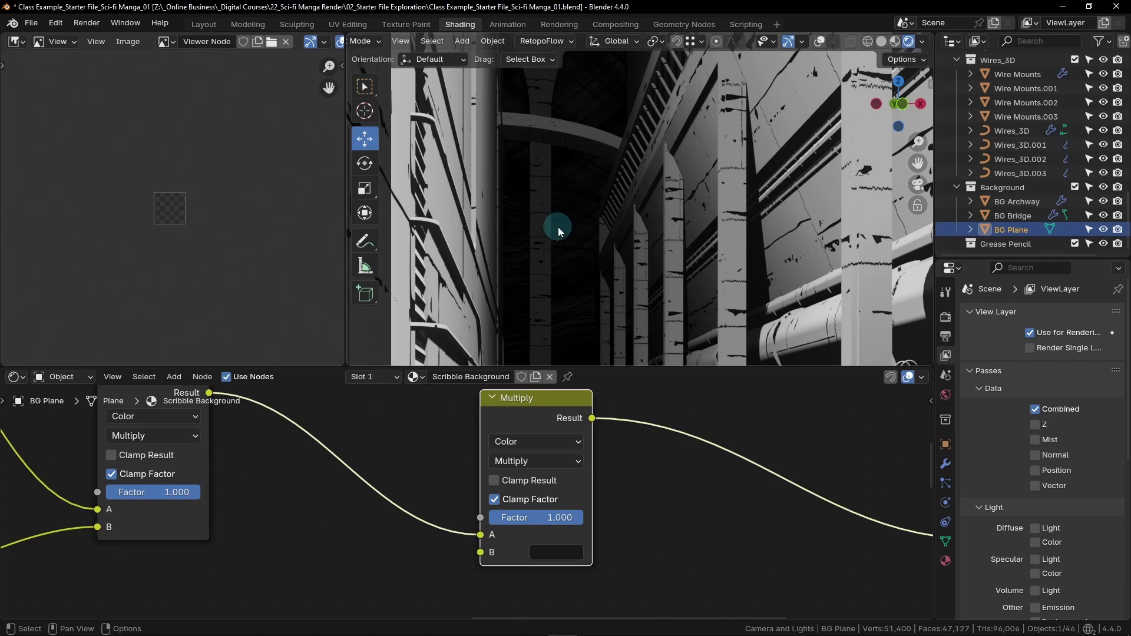
scroll(558, 228, "up", 3)
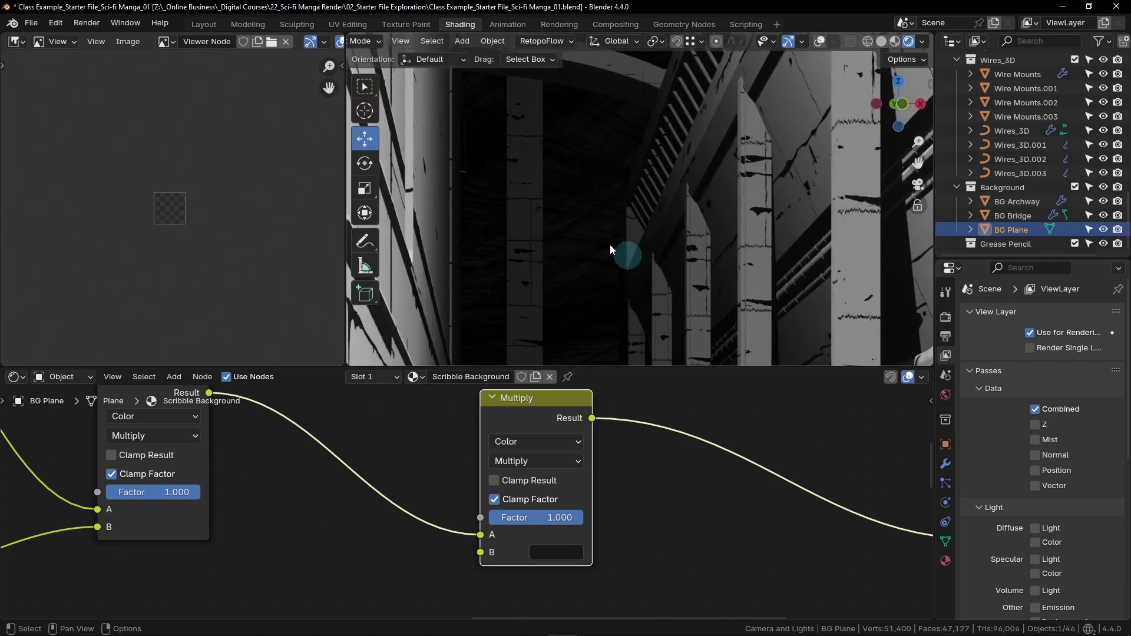
scroll(574, 251, "up", 5)
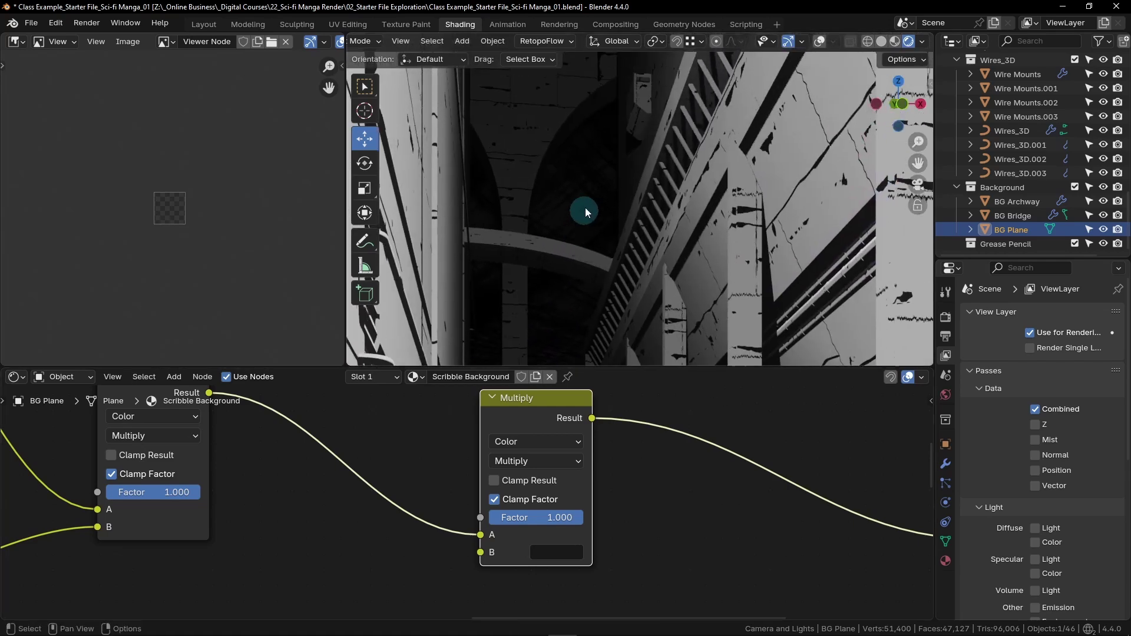
scroll(580, 207, "down", 2)
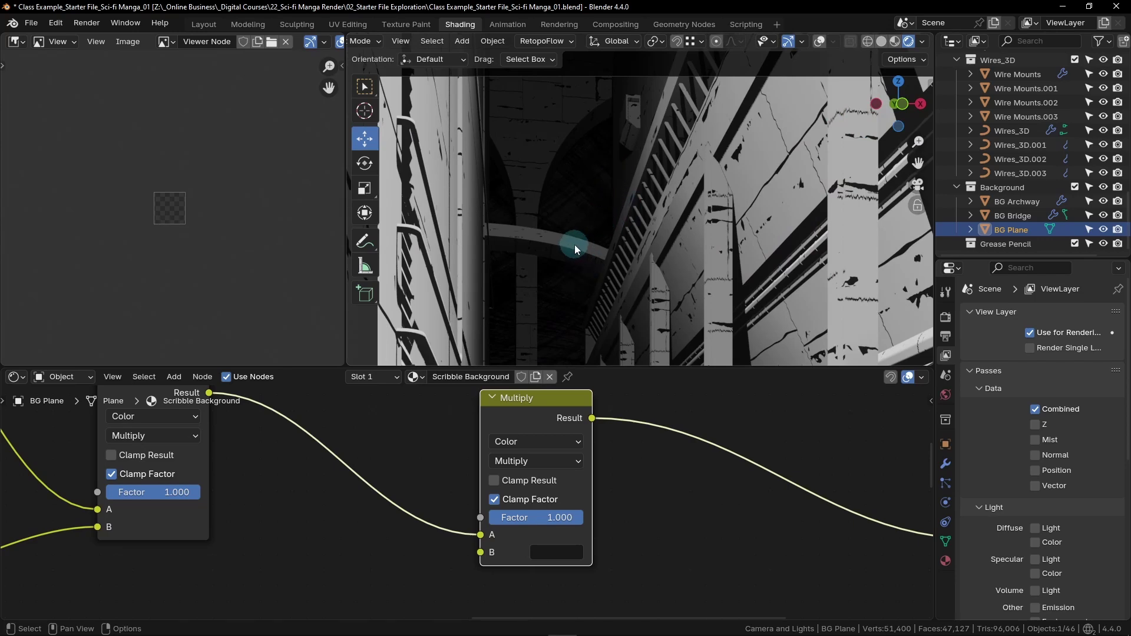
scroll(620, 260, "down", 4)
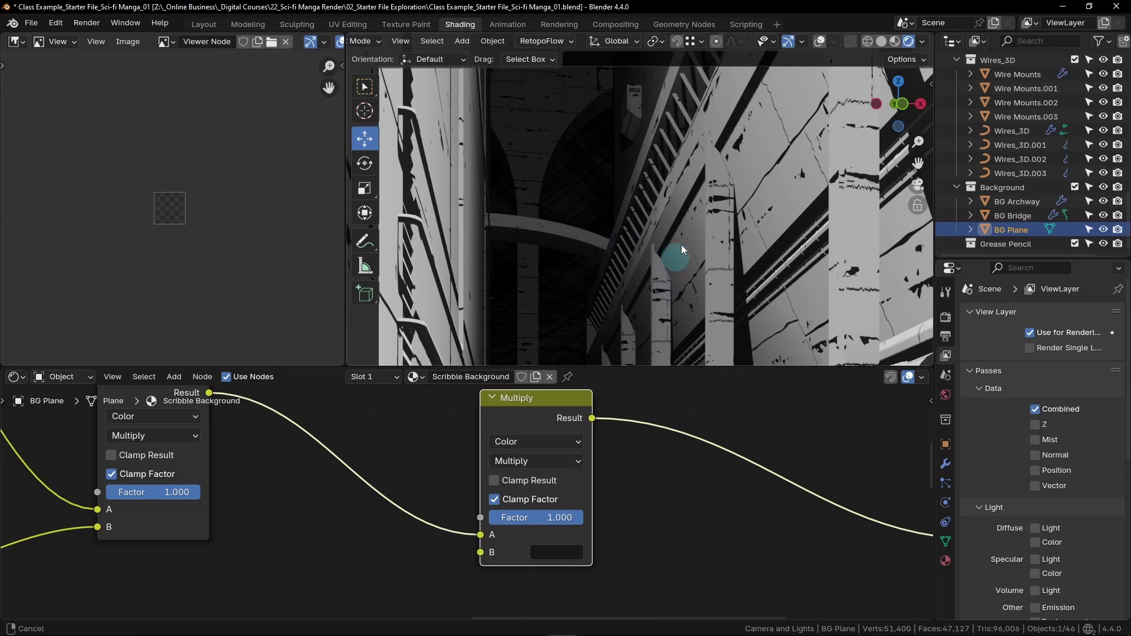
scroll(639, 303, "down", 3)
scroll(576, 177, "up", 4)
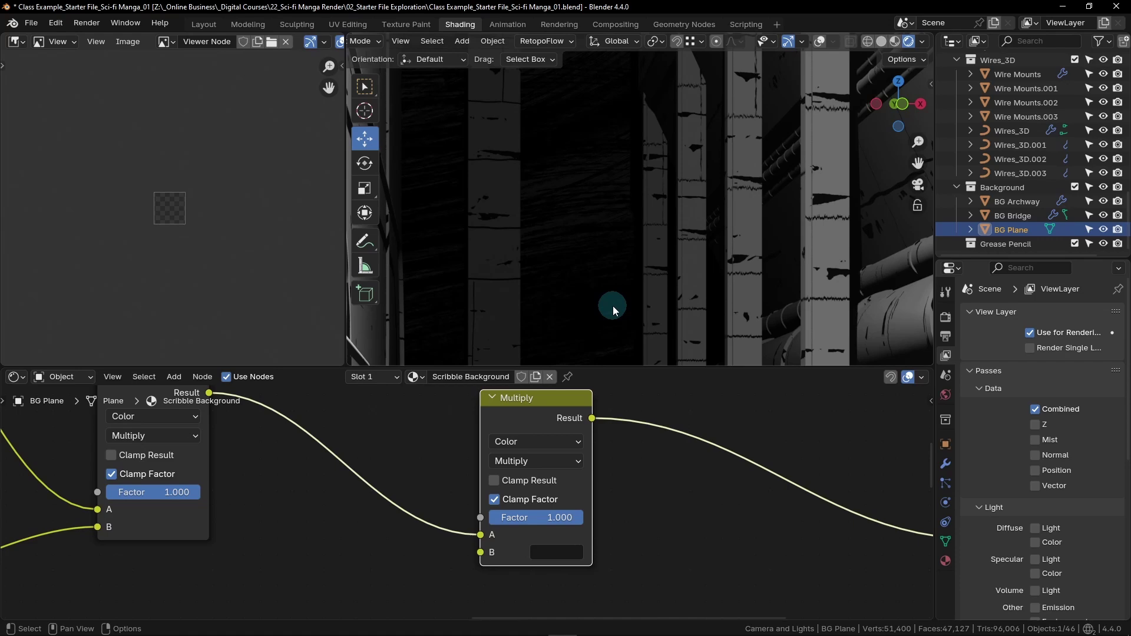
scroll(663, 463, "down", 7)
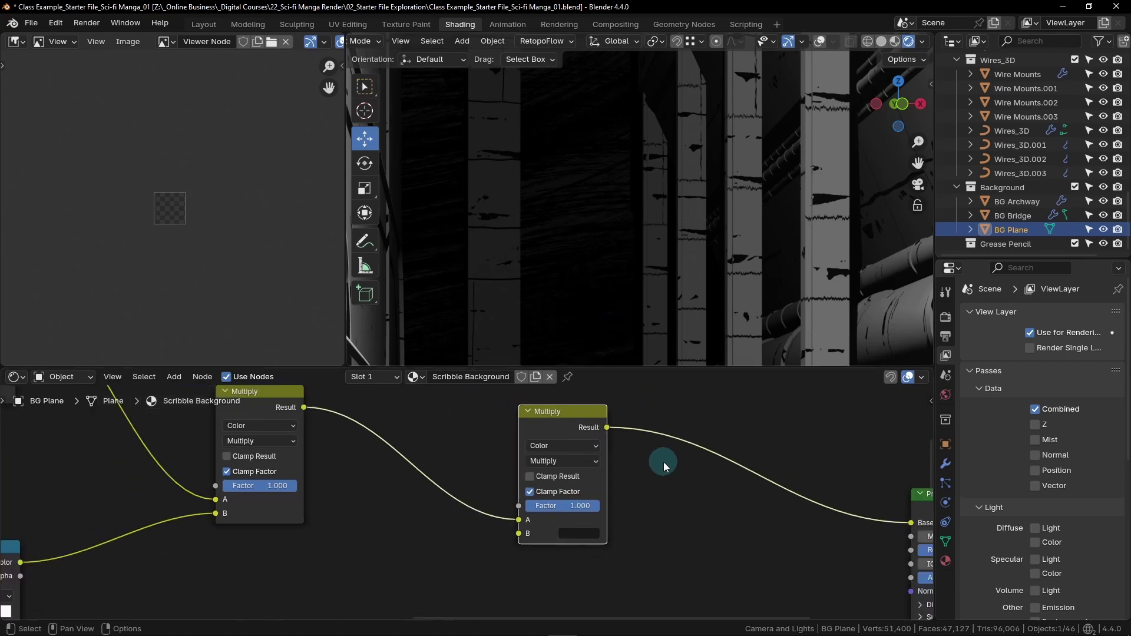
scroll(669, 467, "down", 1)
- Delete the Principled BSDF and link the Multiply Result straight into Material Output Surface
middle_click_drag(674, 467, 578, 469)
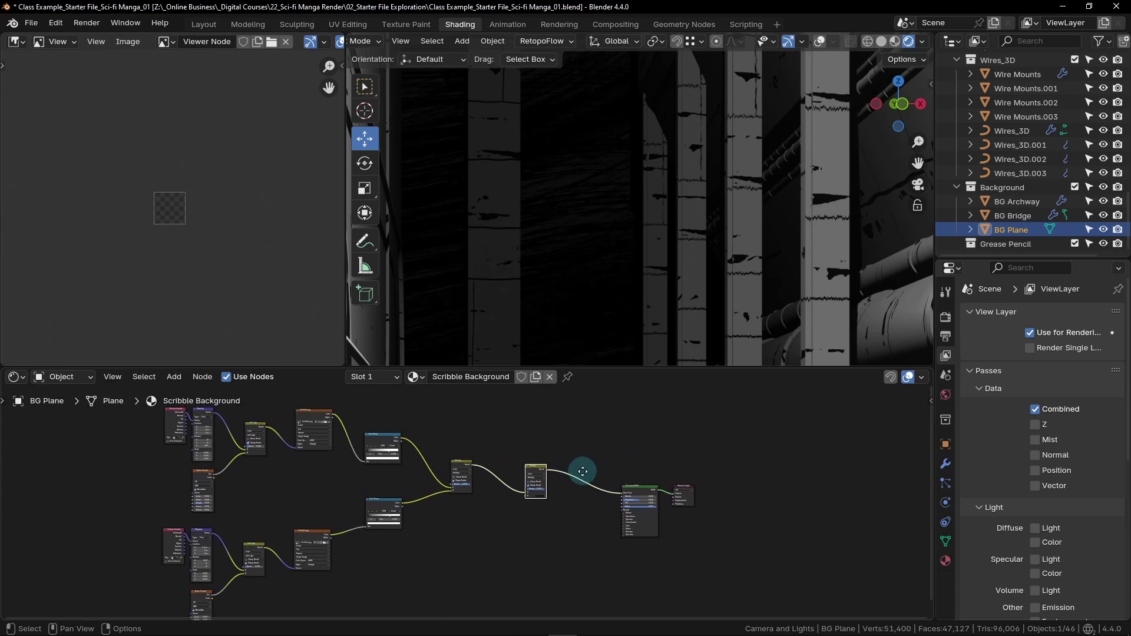
left_click(659, 485)
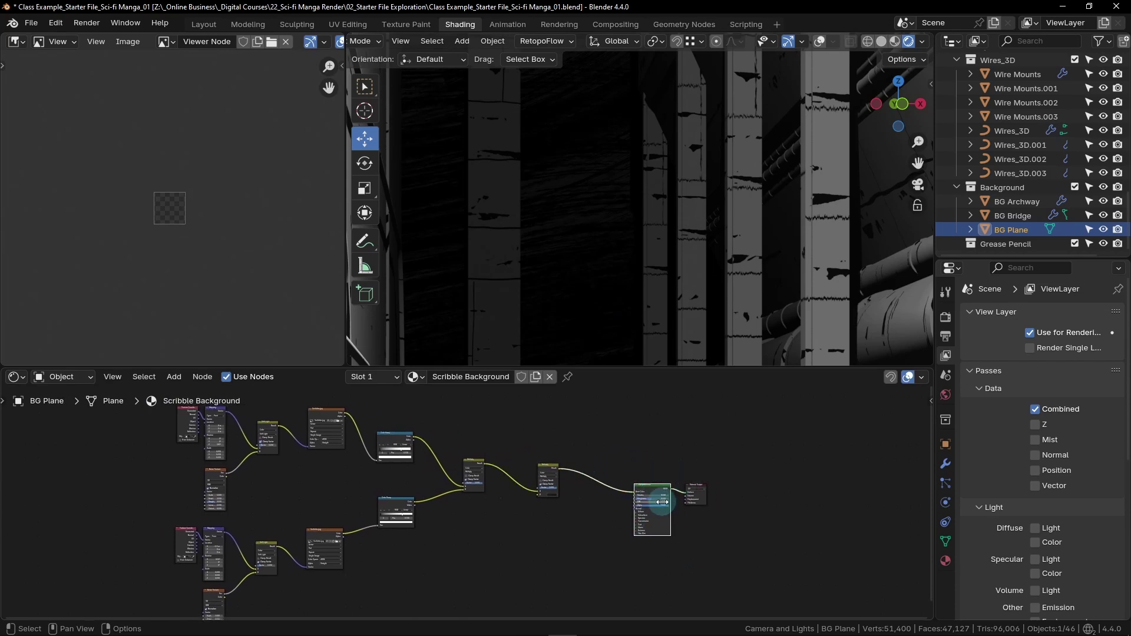
scroll(618, 477, "up", 4)
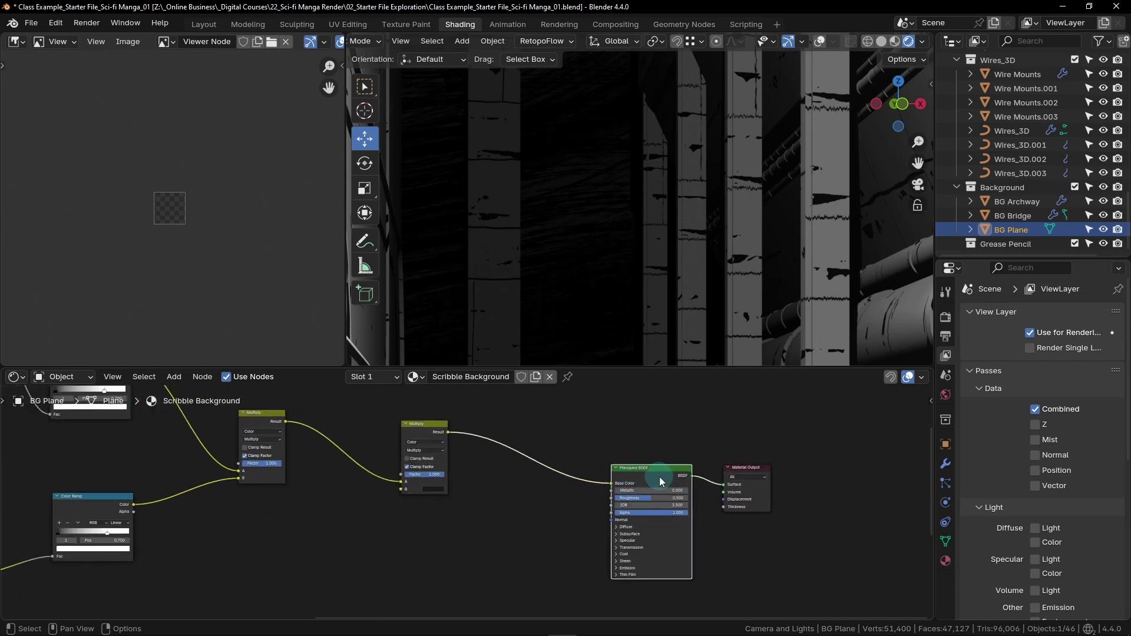
key("x")
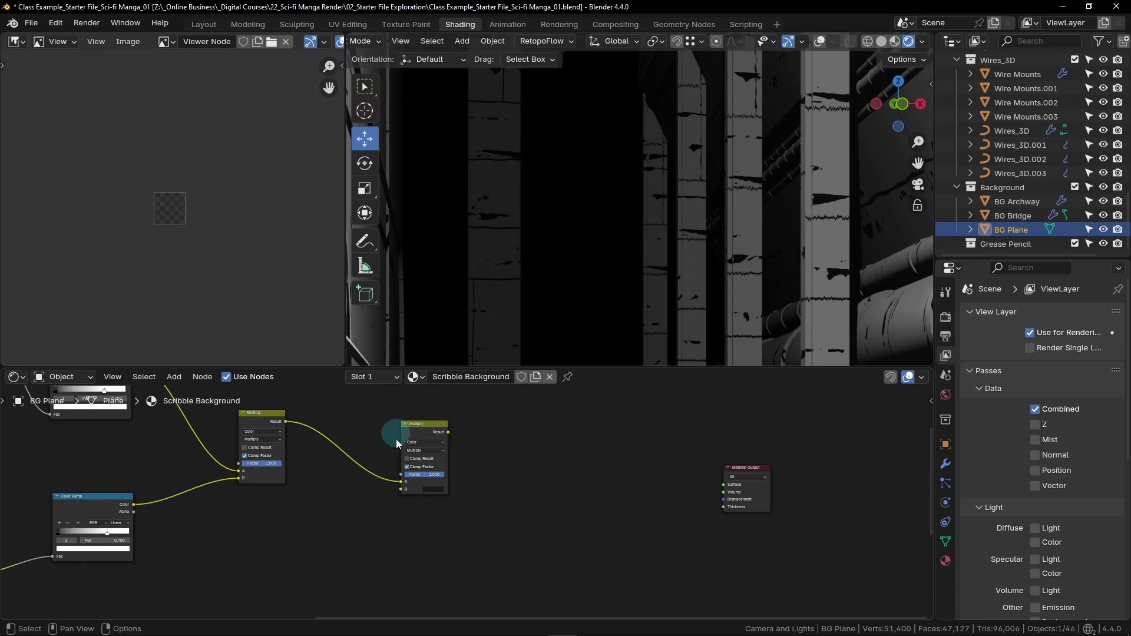
left_click_drag(450, 435, 711, 490)
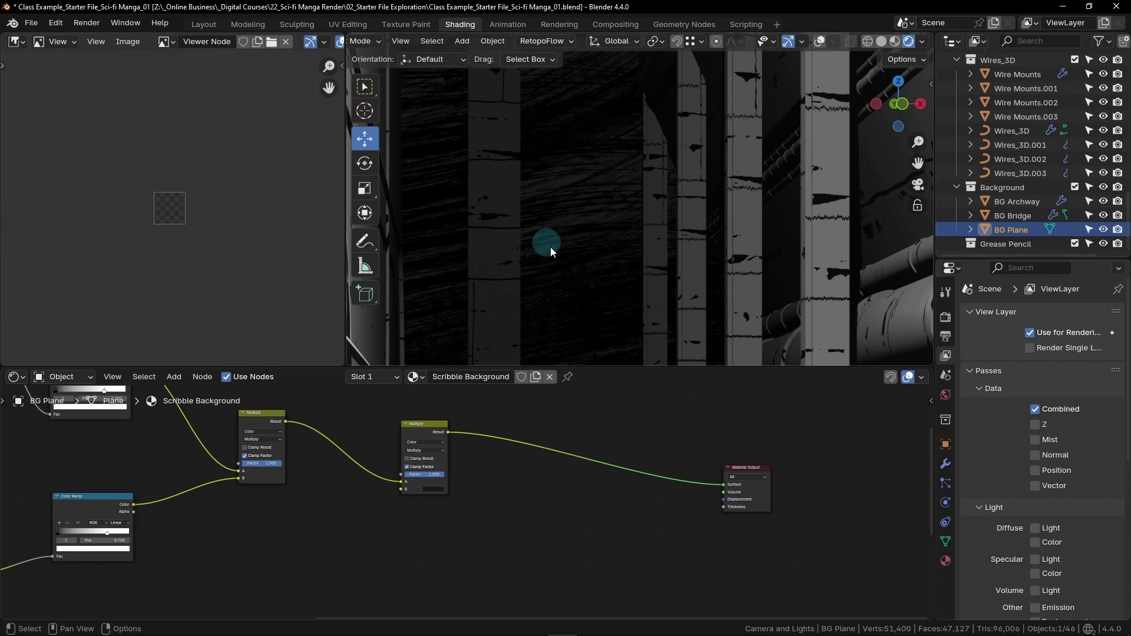
middle_click_drag(548, 245, 610, 205)
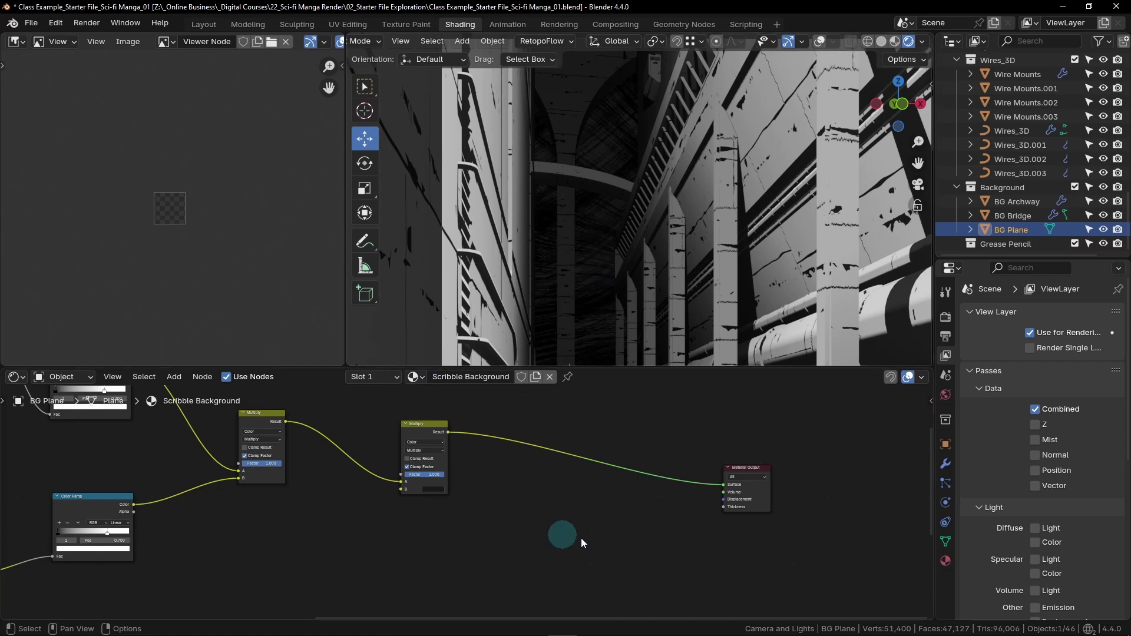
- Move the final Multiply node left and place the Material Output right beside it
scroll(596, 460, "down", 4)
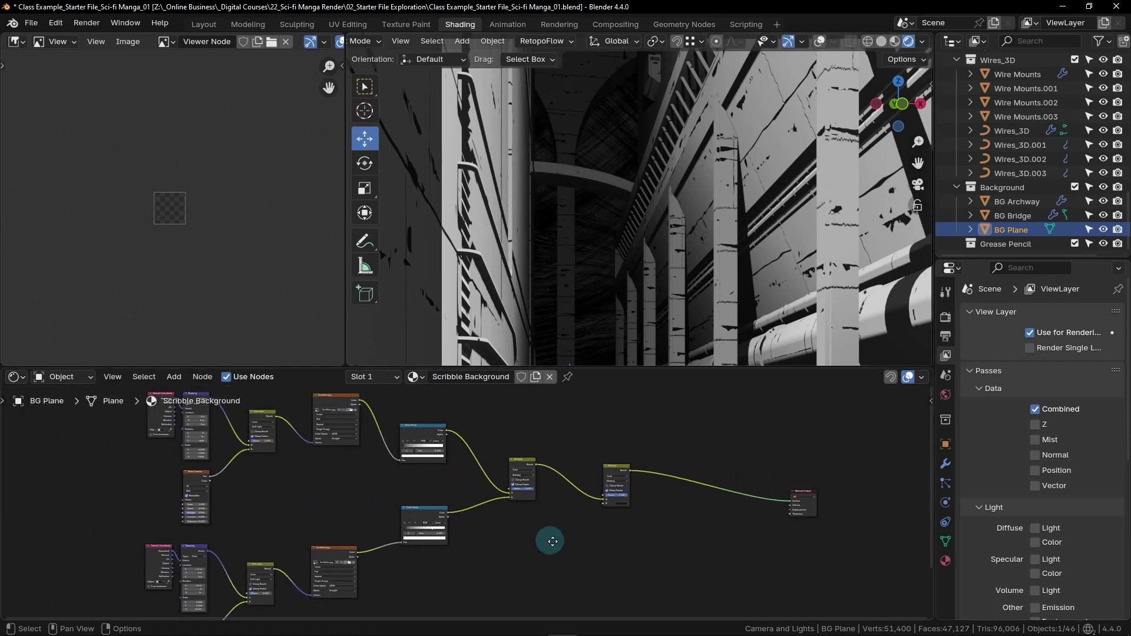
left_click_drag(624, 469, 602, 460)
left_click(796, 493)
left_click_drag(797, 492, 669, 467)
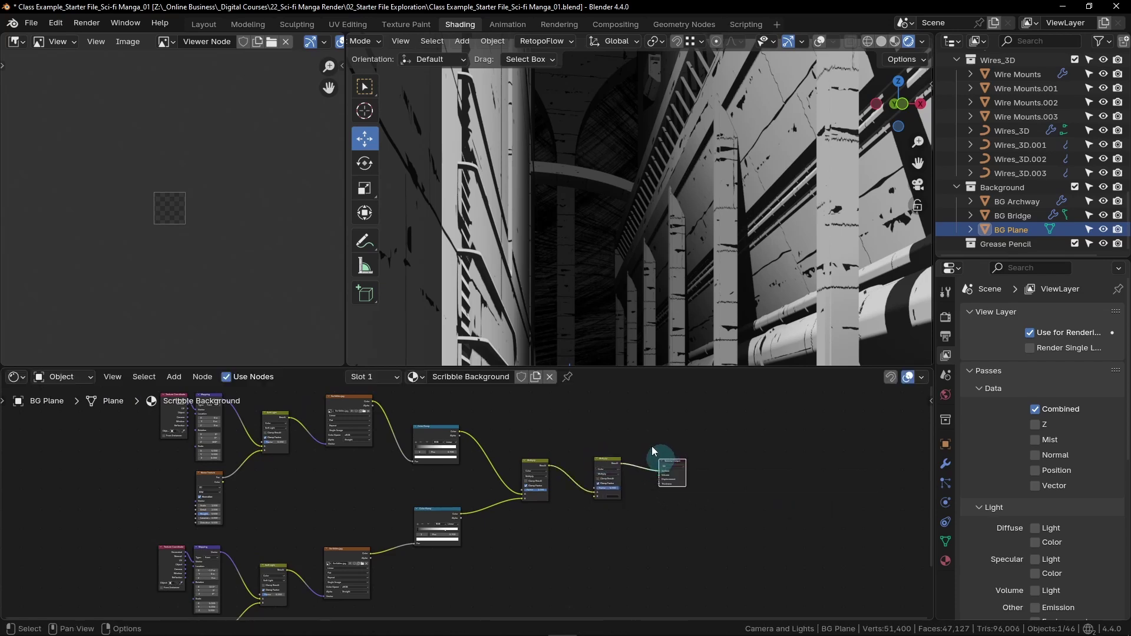
scroll(648, 439, "down", 2)
middle_click_drag(636, 517, 610, 514)
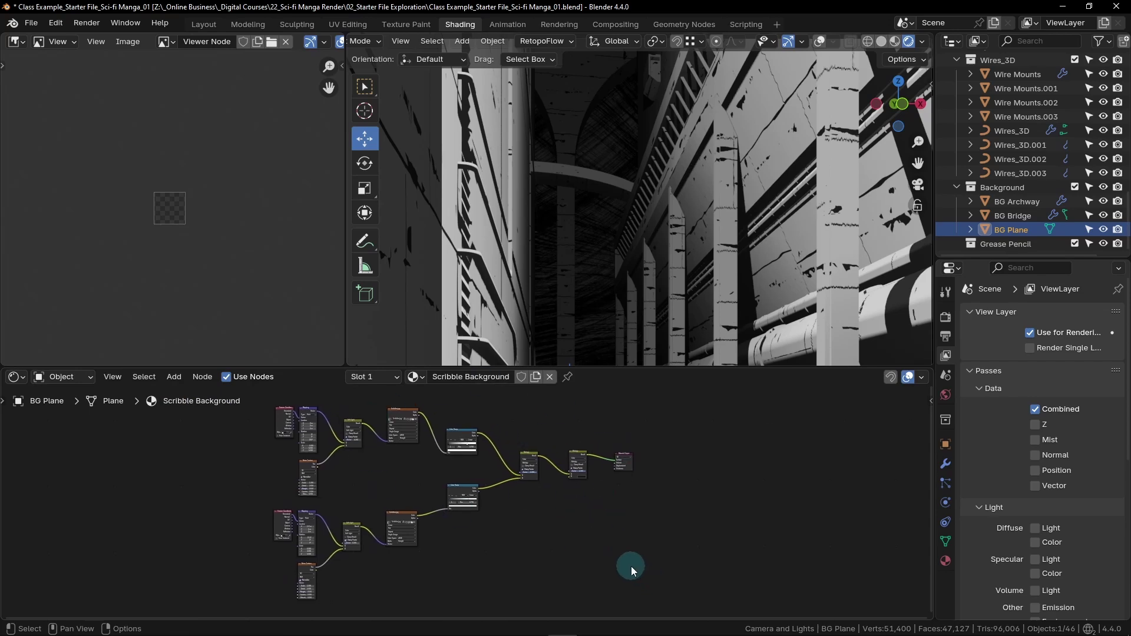